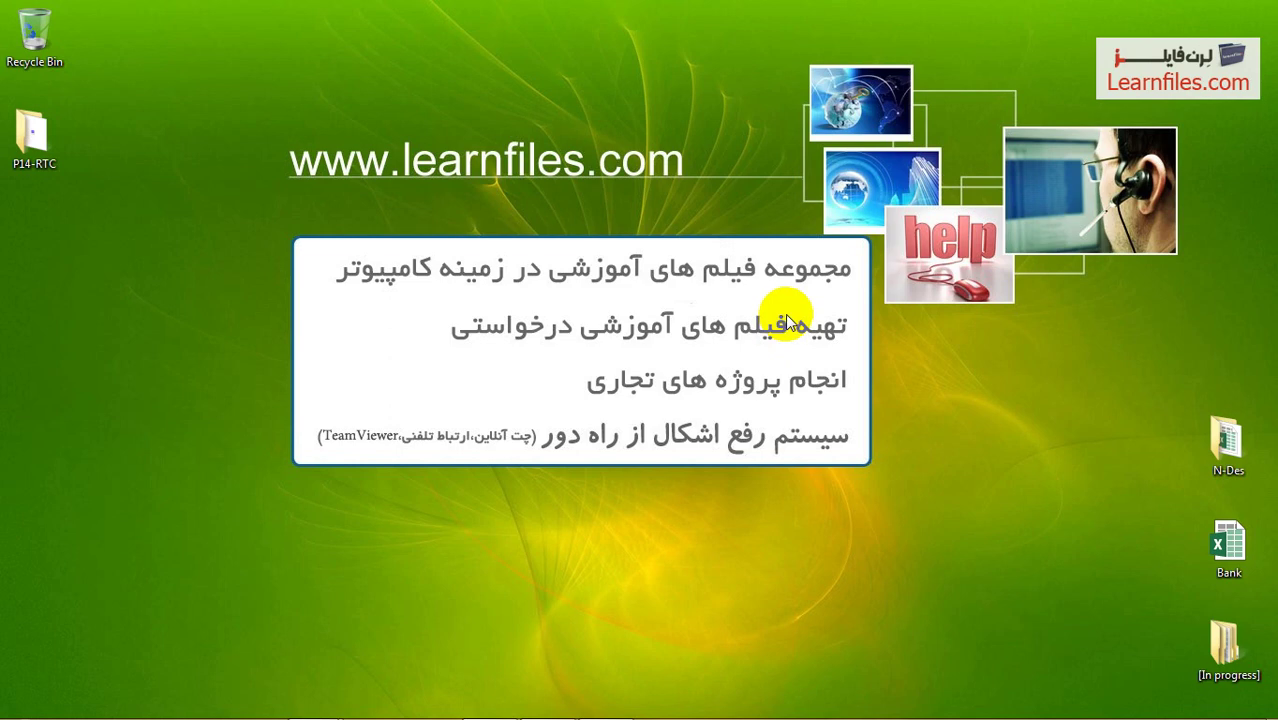
- Open the DS1307 datasheet in Adobe Reader and close the popup browser window that covers it
click(1196, 44)
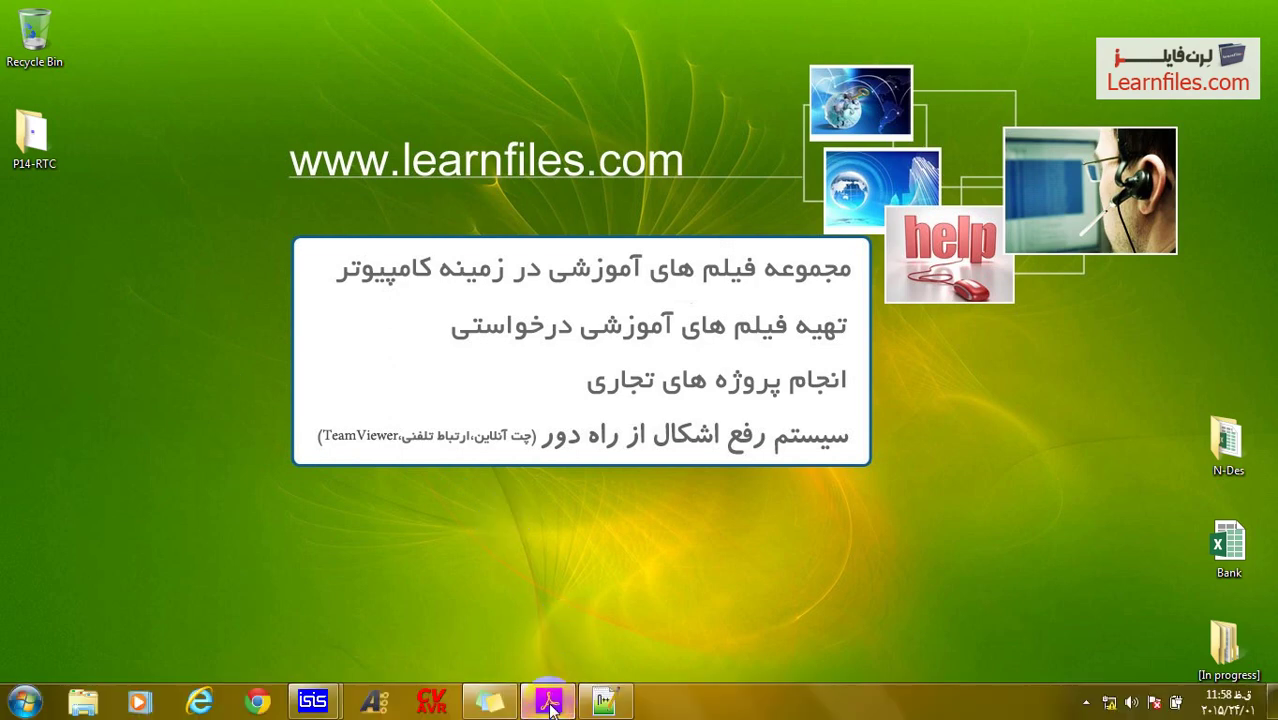
click(549, 707)
scroll(619, 291, down, 1)
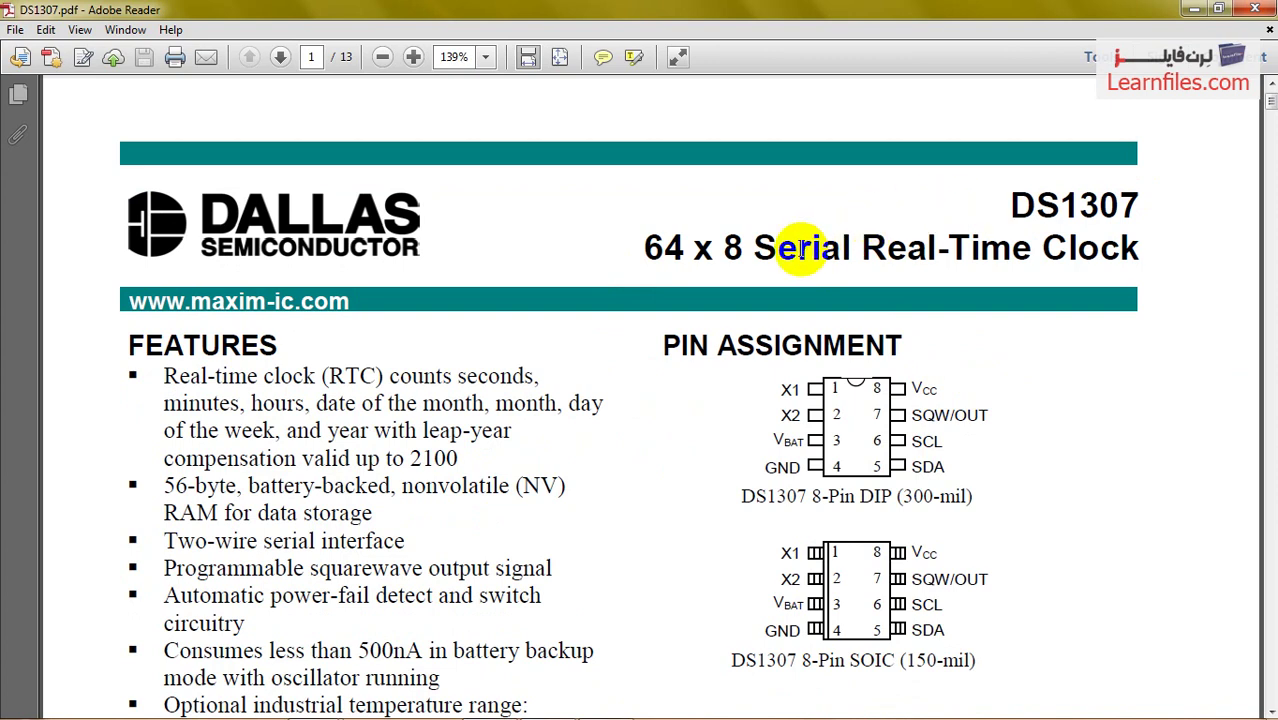
scroll(788, 330, down, 2)
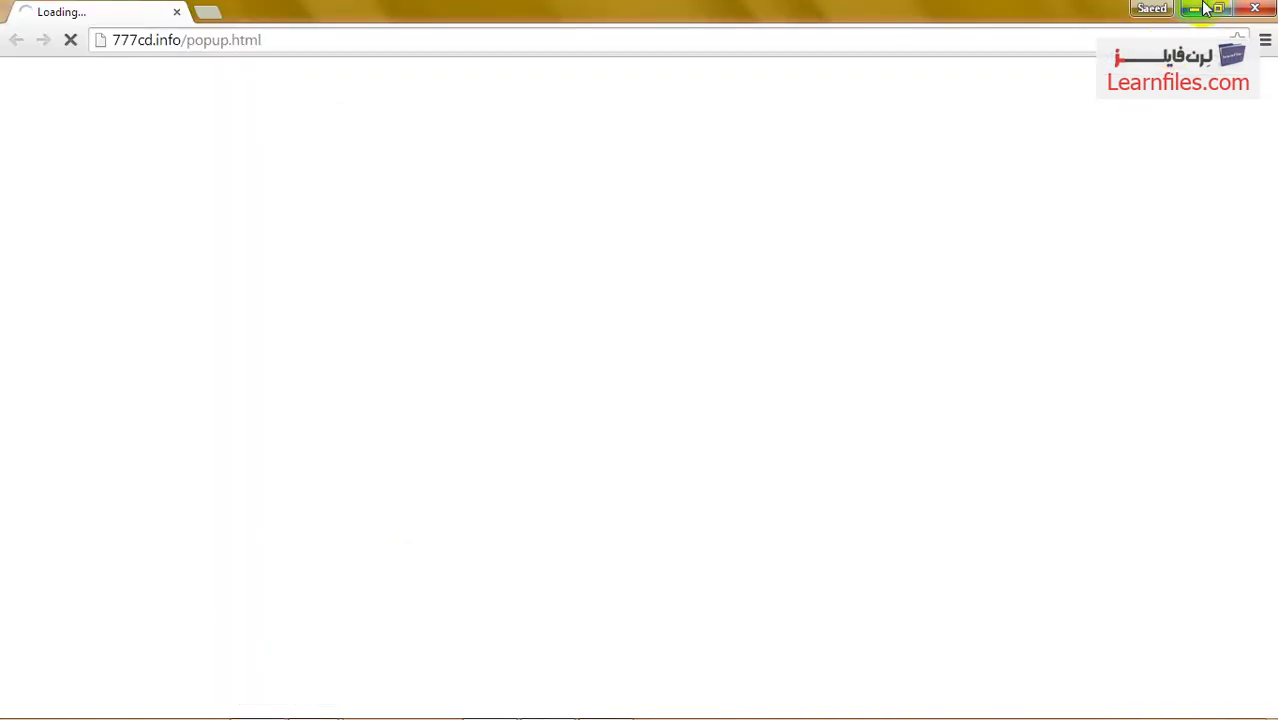
click(1245, 8)
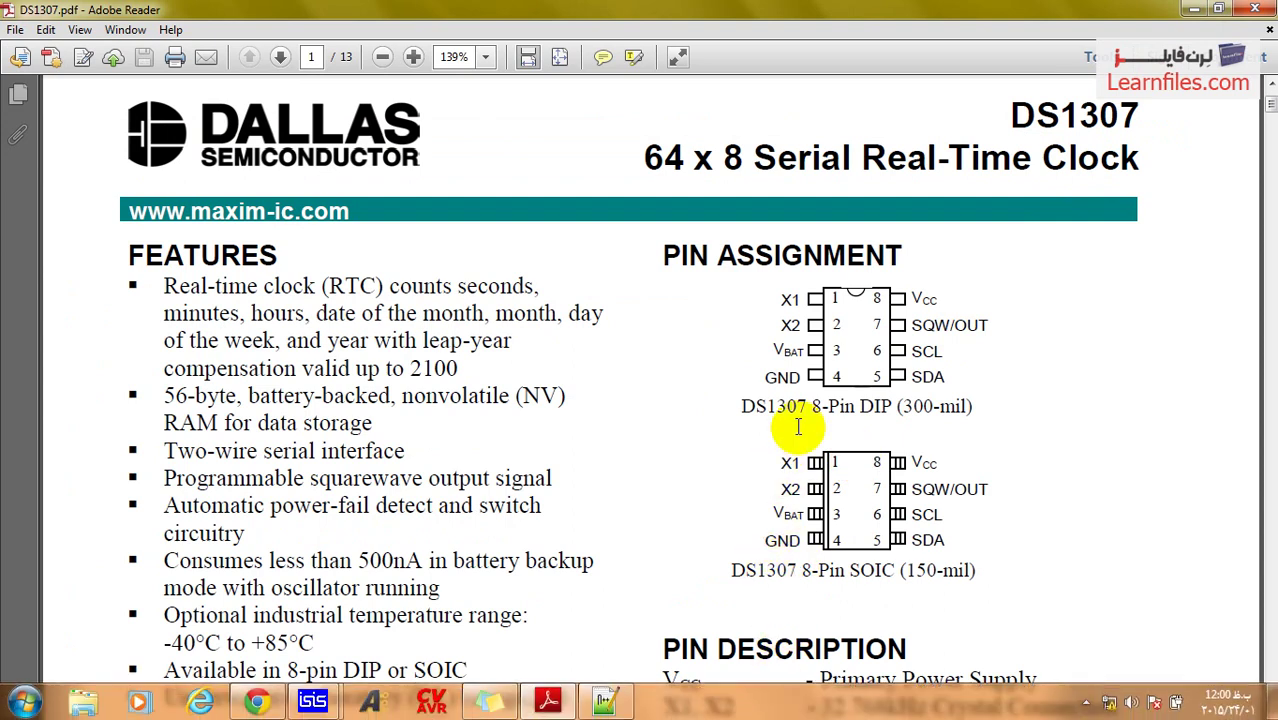
- Examine the pin assignment diagrams and the pin description list on the first page of the DS1307 datasheet
scroll(815, 395, down, 3)
scroll(833, 350, up, 2)
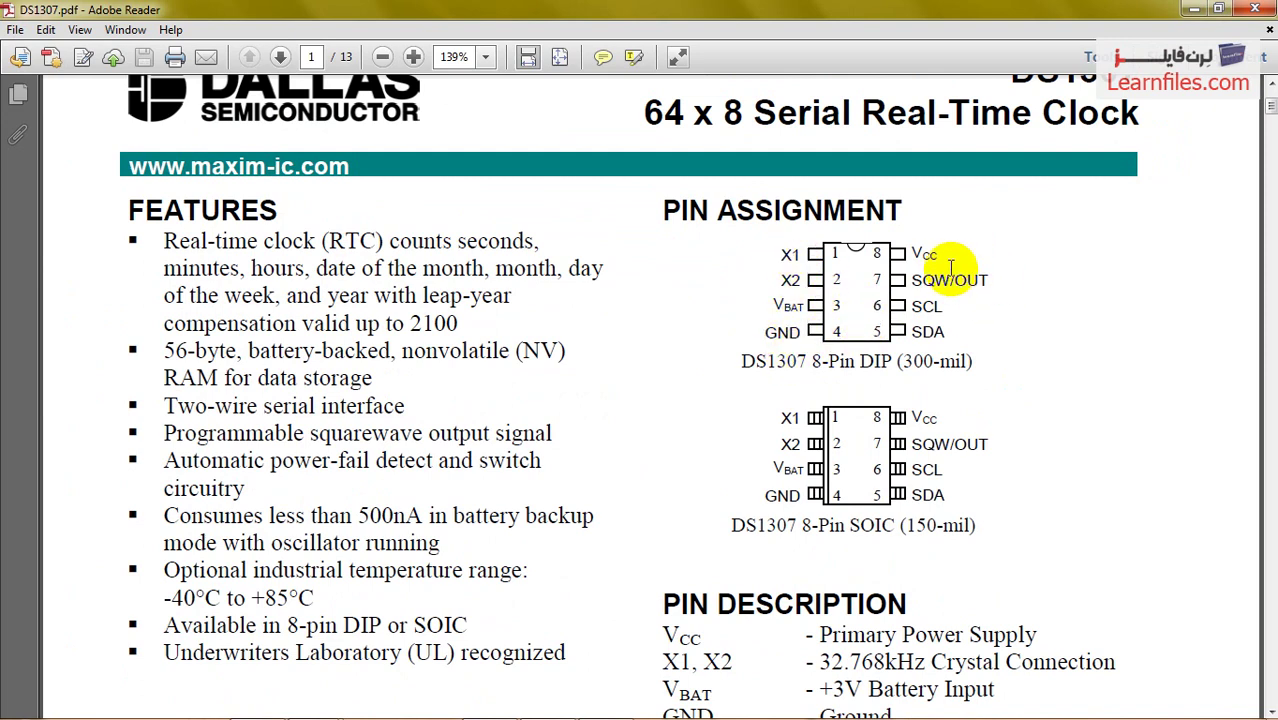
scroll(815, 281, down, 2)
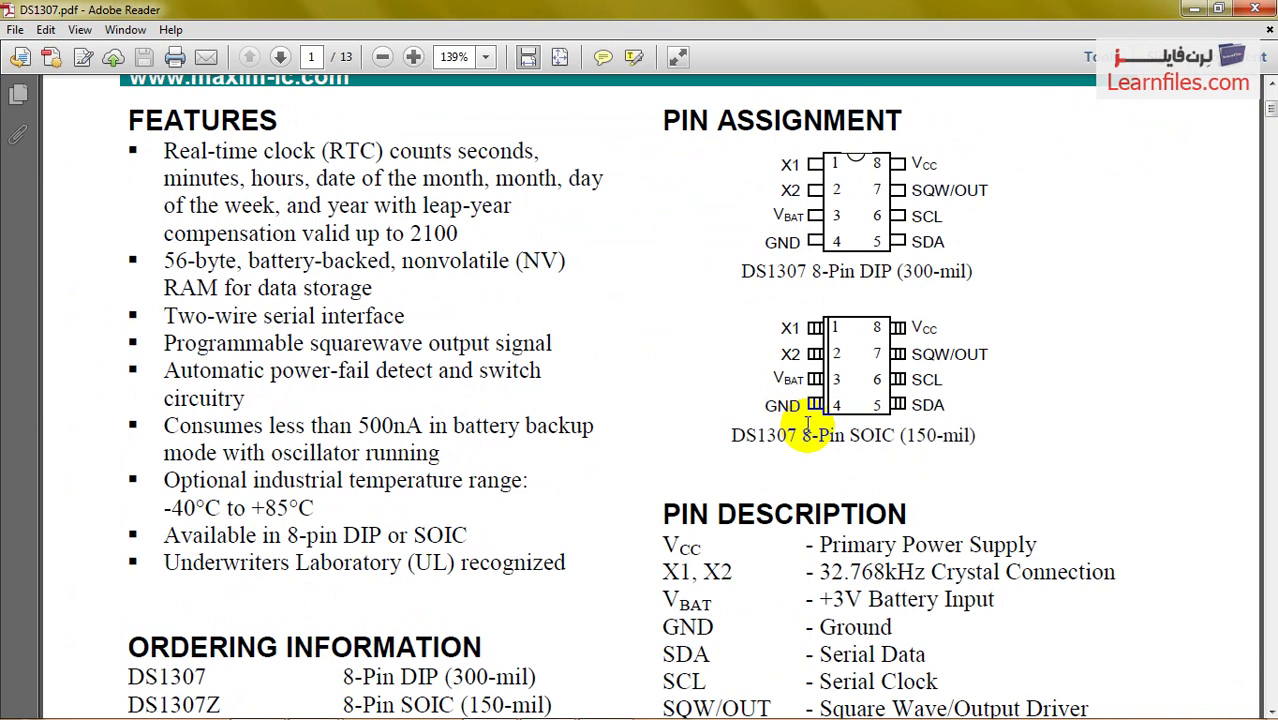
scroll(655, 497, down, 3)
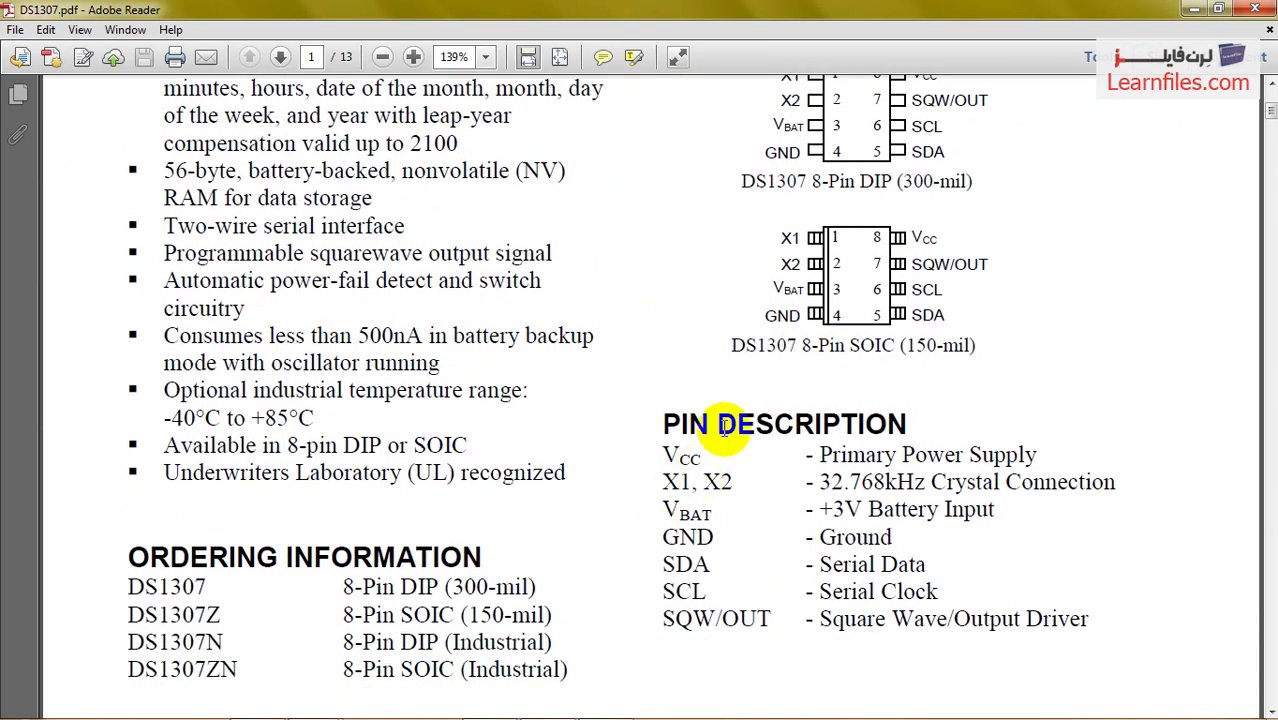
scroll(725, 425, up, 4)
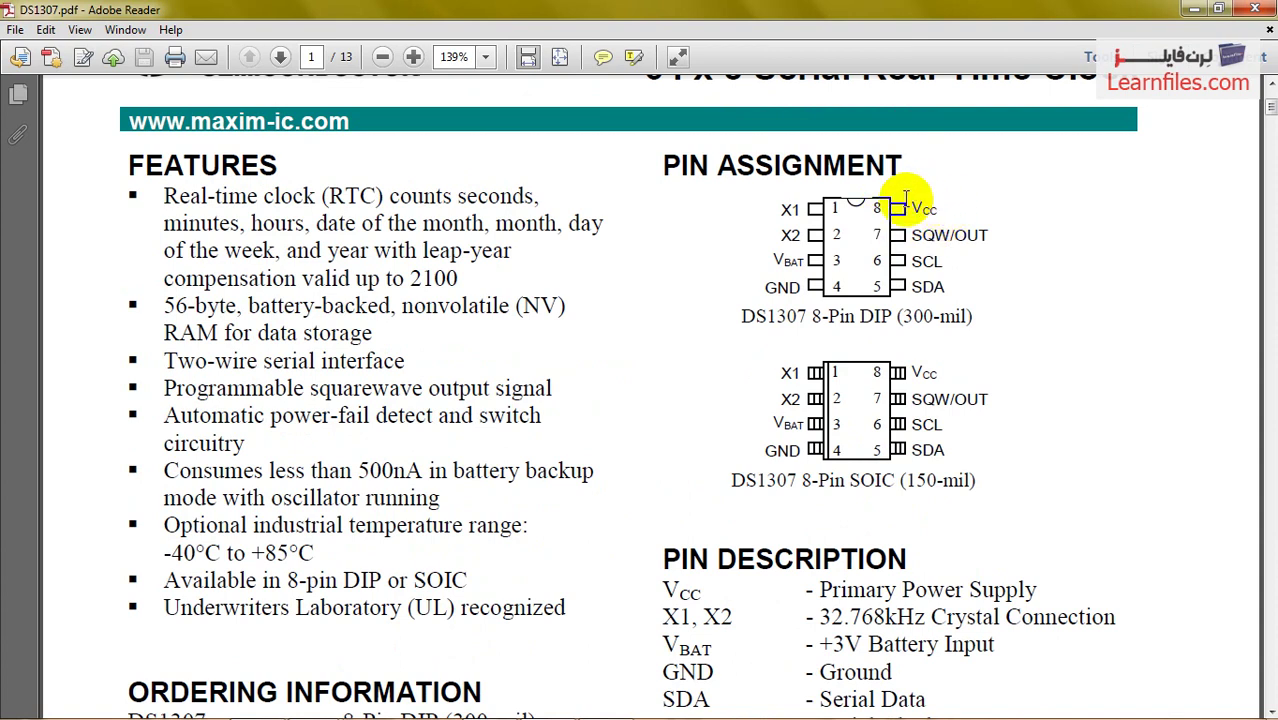
scroll(874, 286, down, 3)
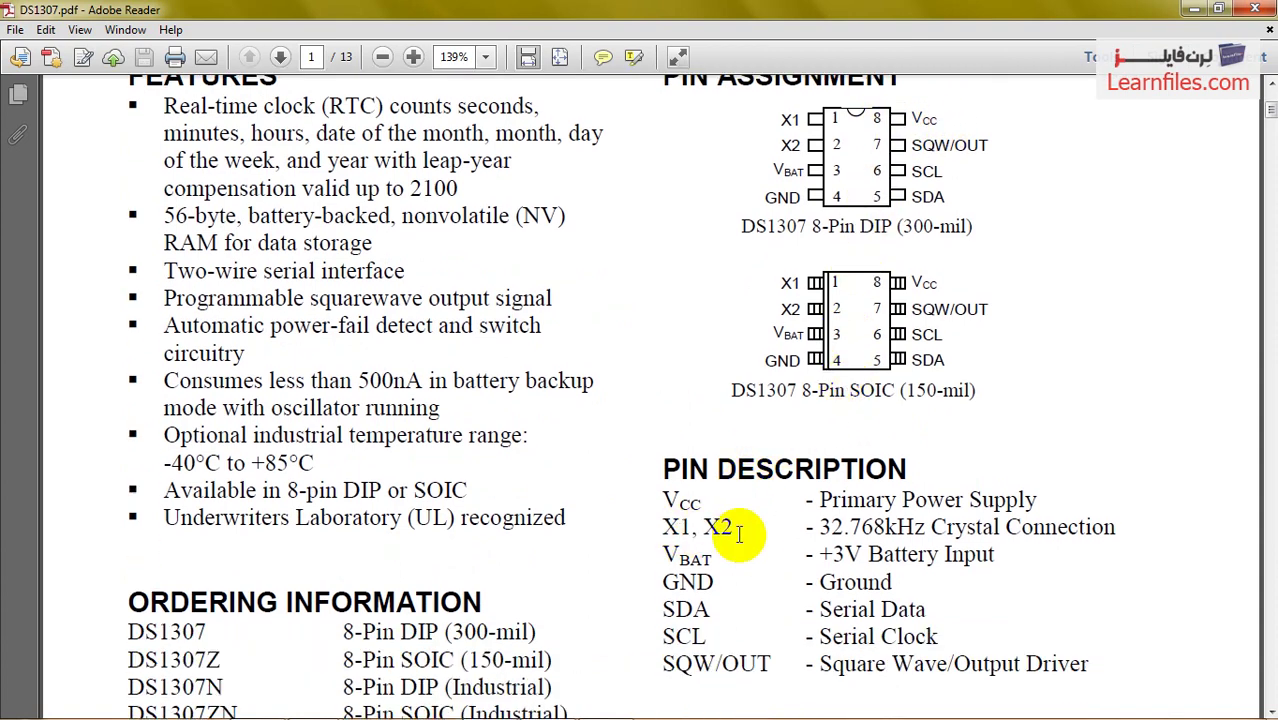
scroll(719, 400, up, 3)
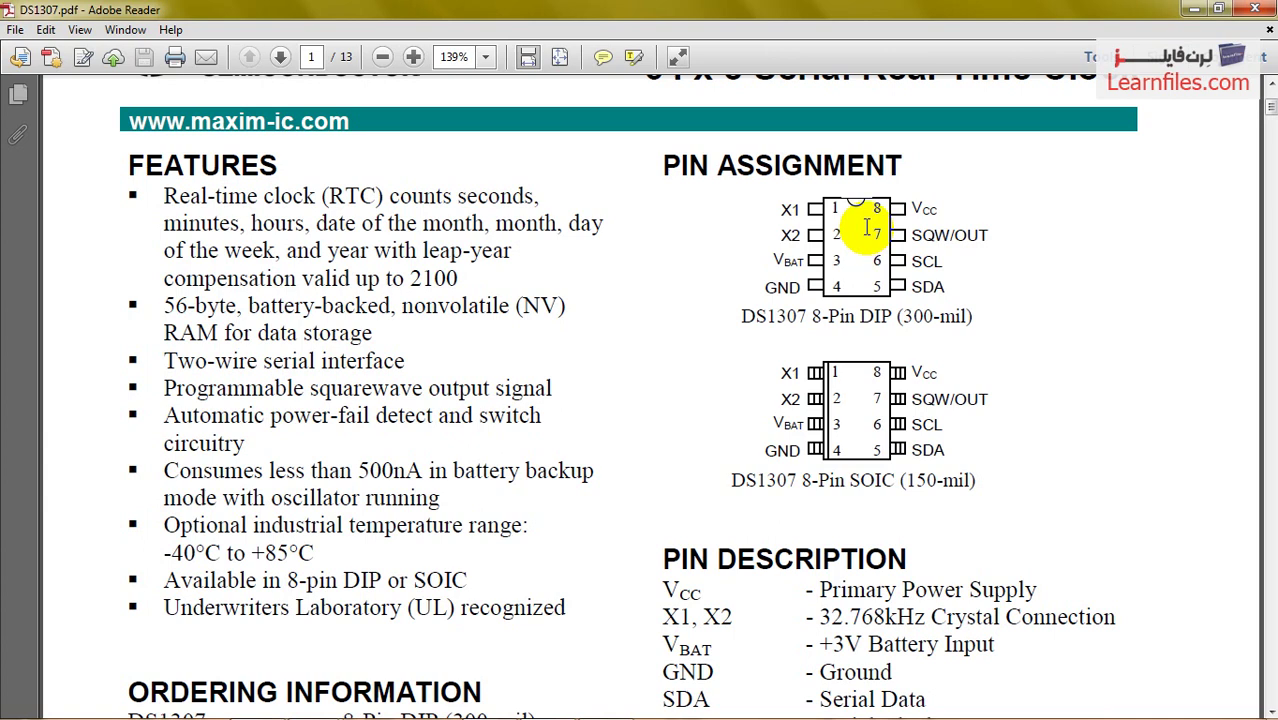
scroll(1000, 195, down, 1)
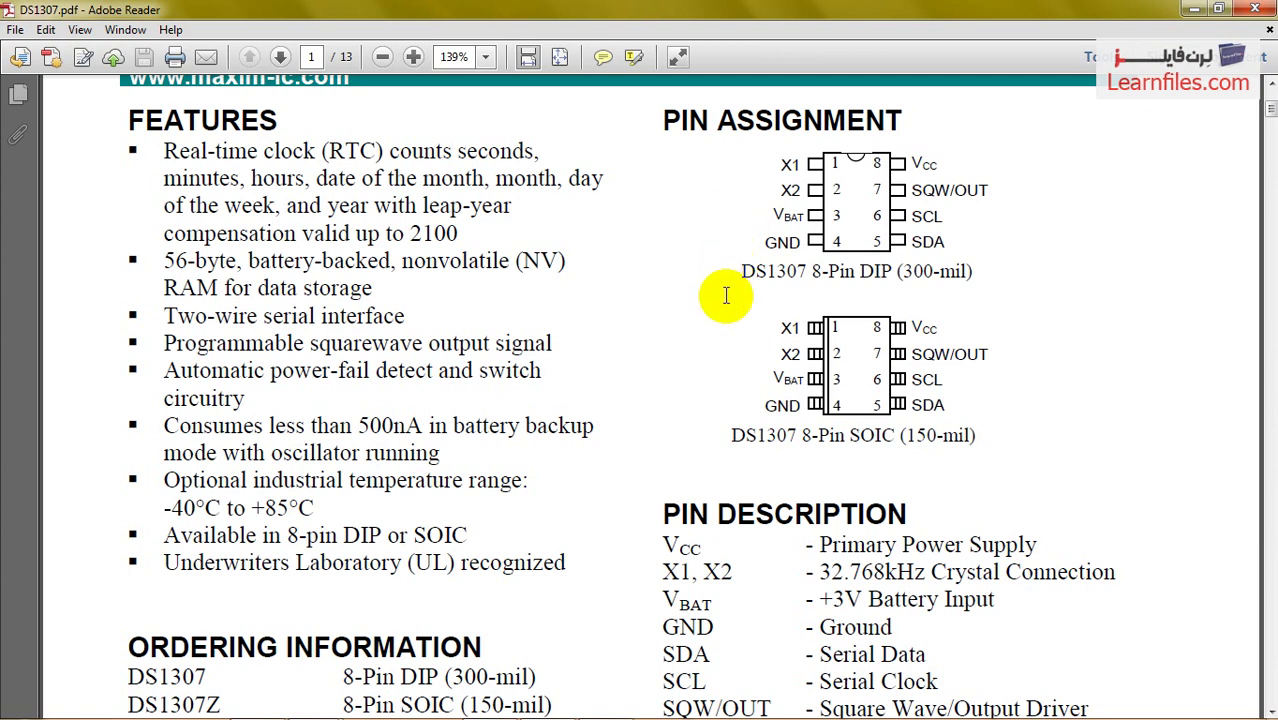
scroll(738, 335, down, 1)
scroll(745, 361, up, 1)
scroll(755, 358, down, 2)
scroll(772, 277, up, 2)
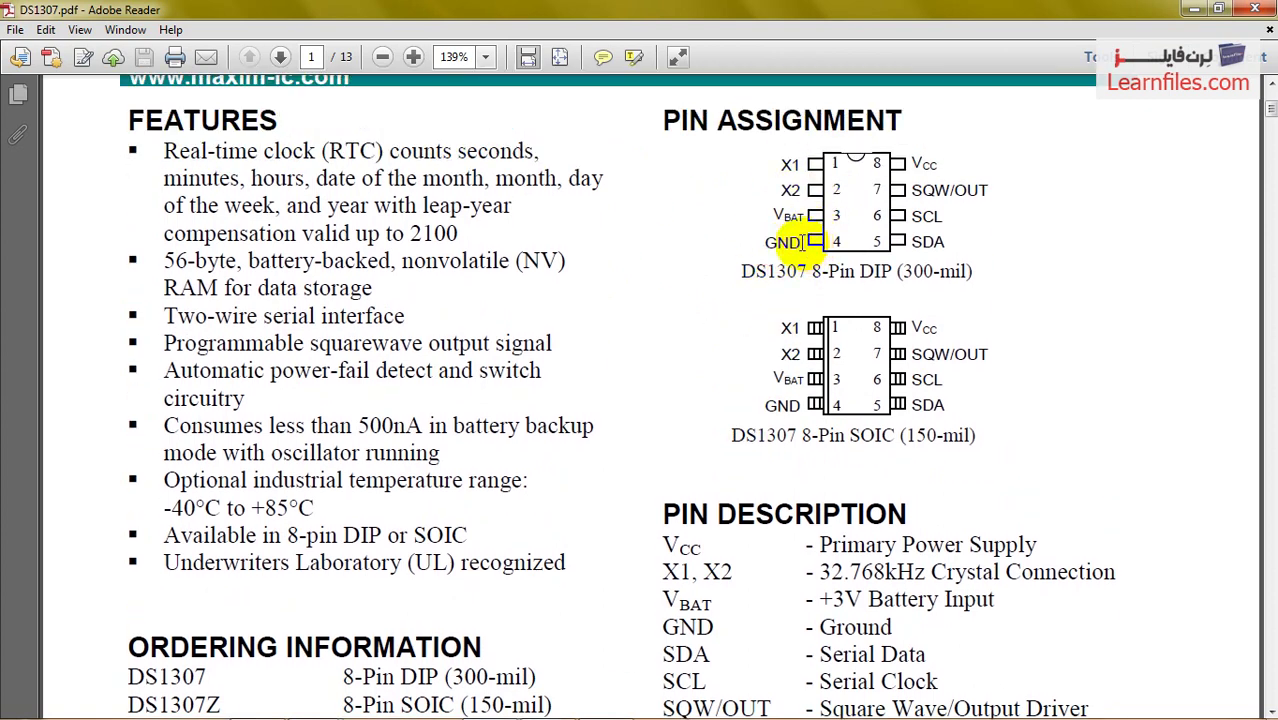
scroll(752, 267, down, 1)
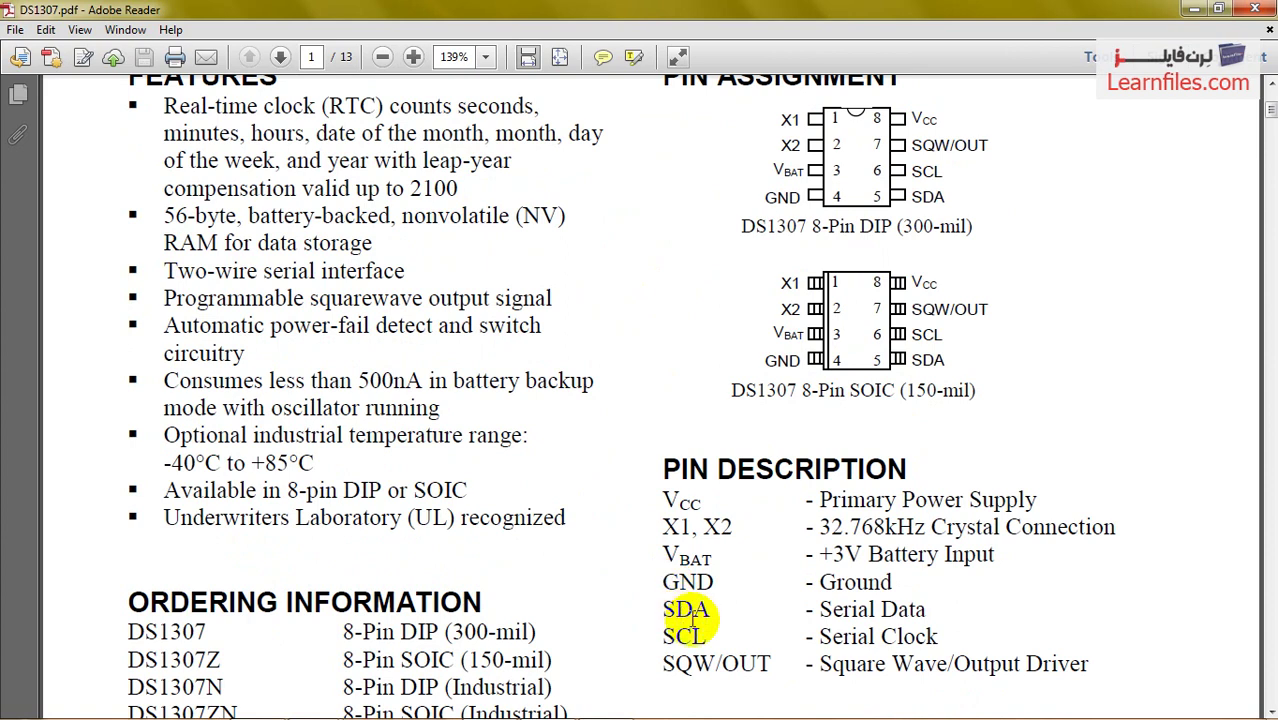
scroll(958, 440, up, 3)
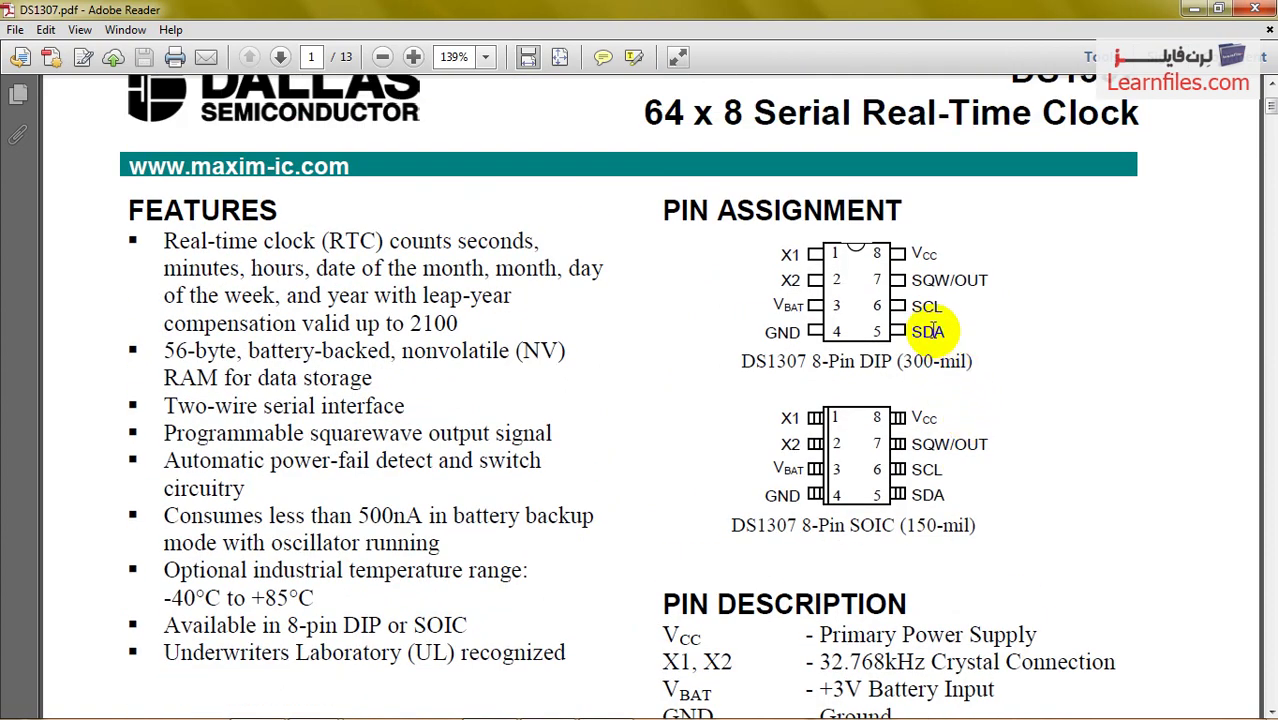
scroll(935, 285, down, 1)
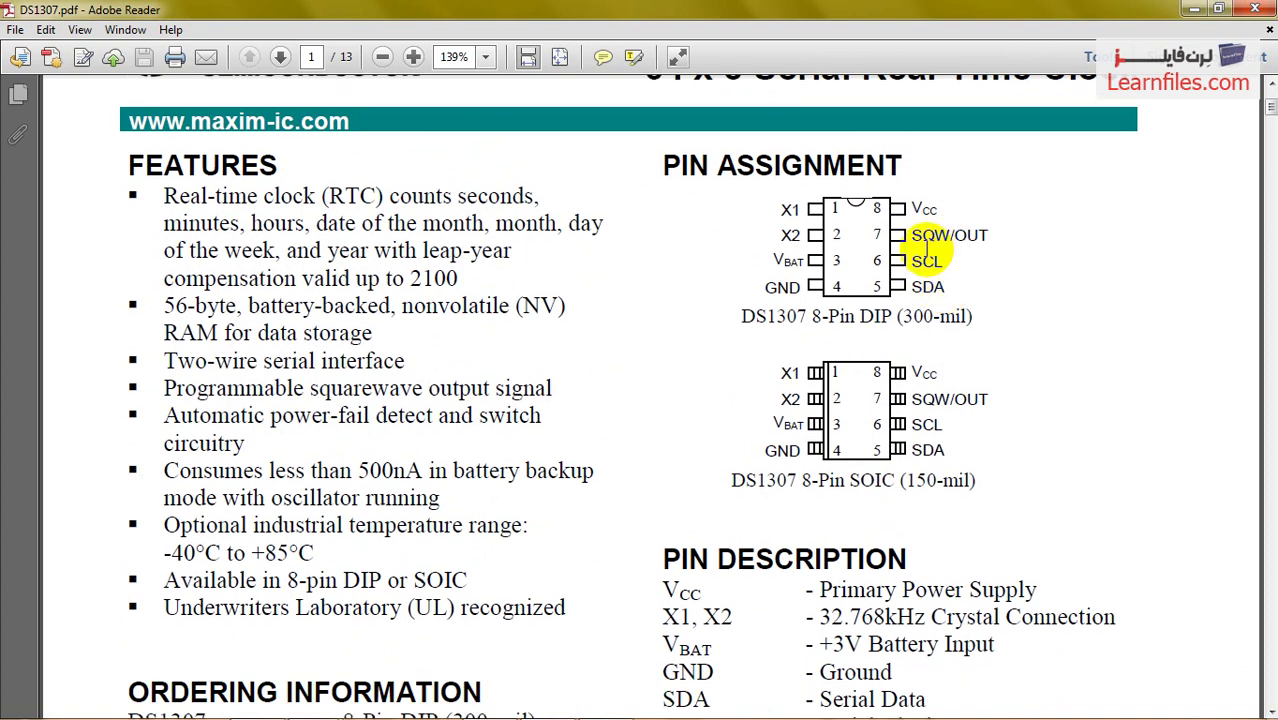
scroll(976, 288, down, 2)
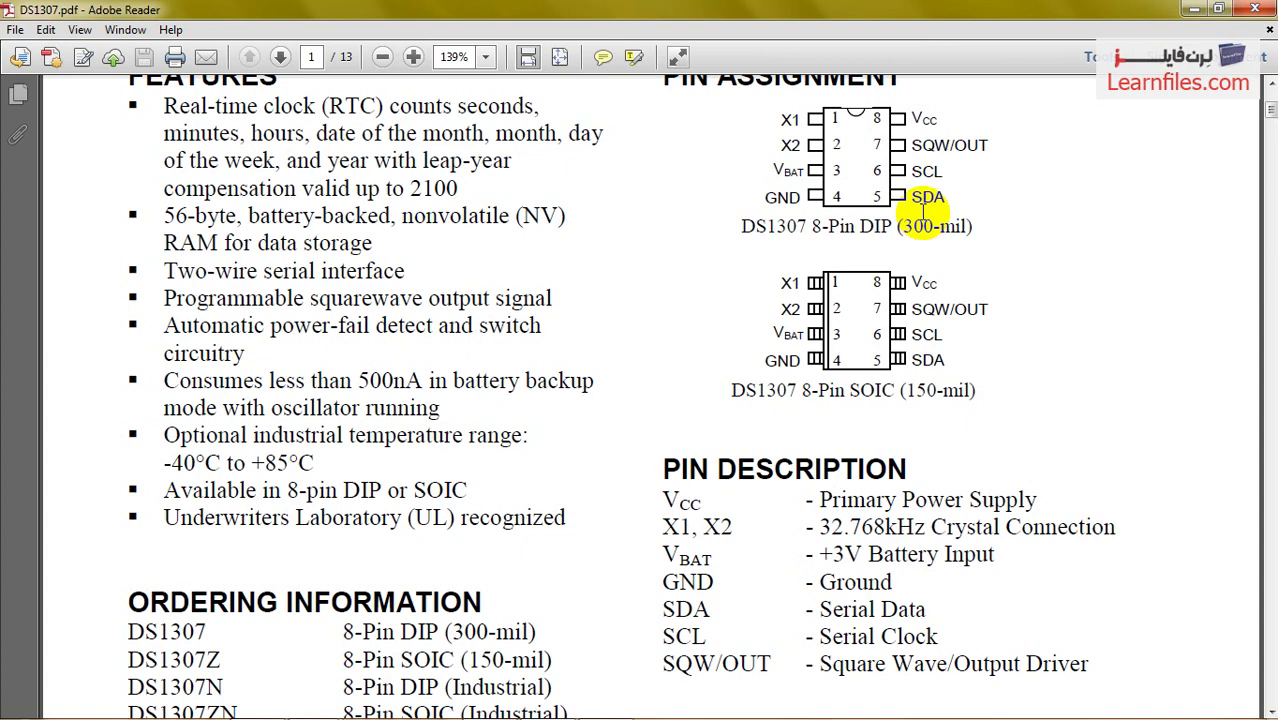
scroll(910, 218, up, 2)
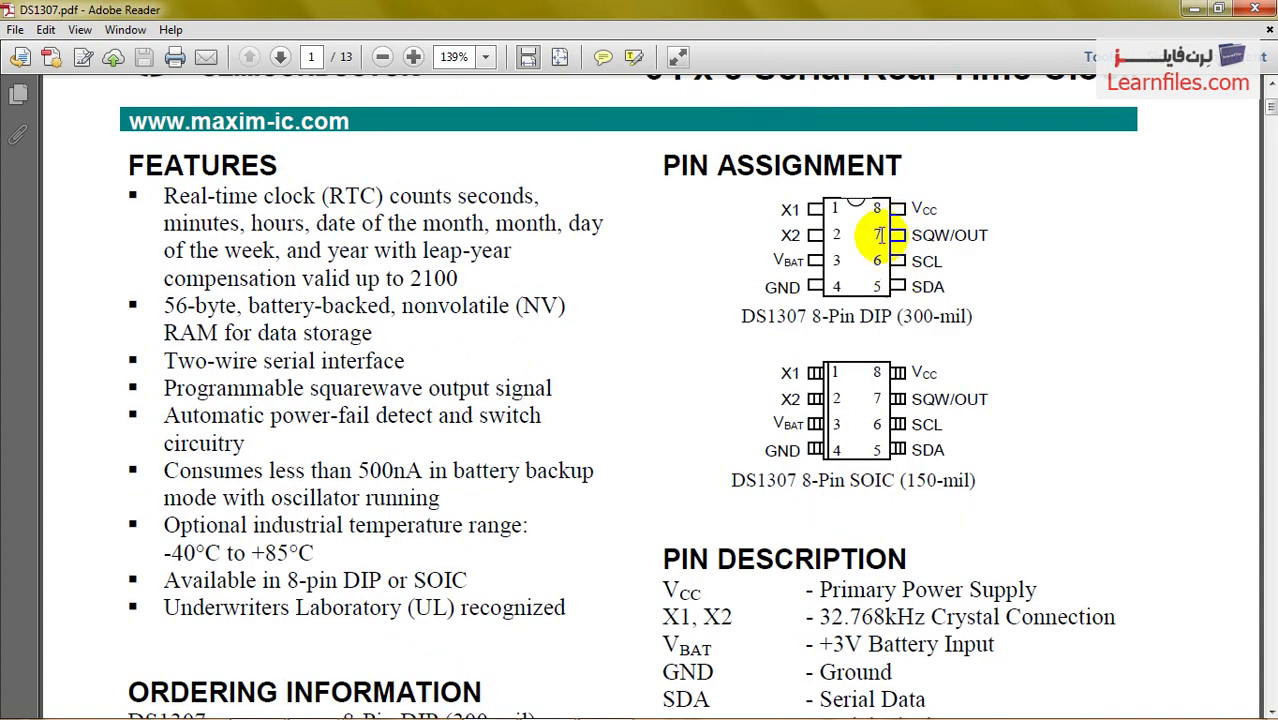
scroll(880, 250, down, 2)
- Look through the description, typical operating circuit, block diagram and signal descriptions on the datasheet's first three pages
scroll(830, 283, down, 10)
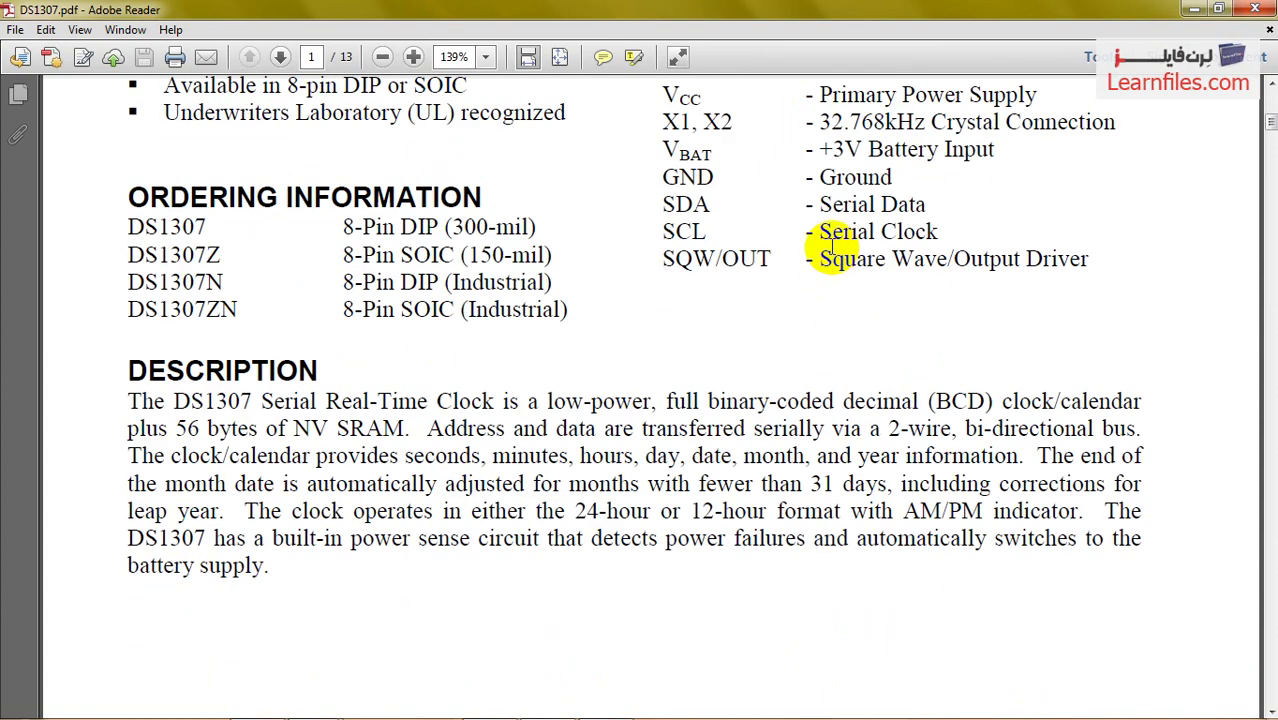
scroll(831, 247, down, 12)
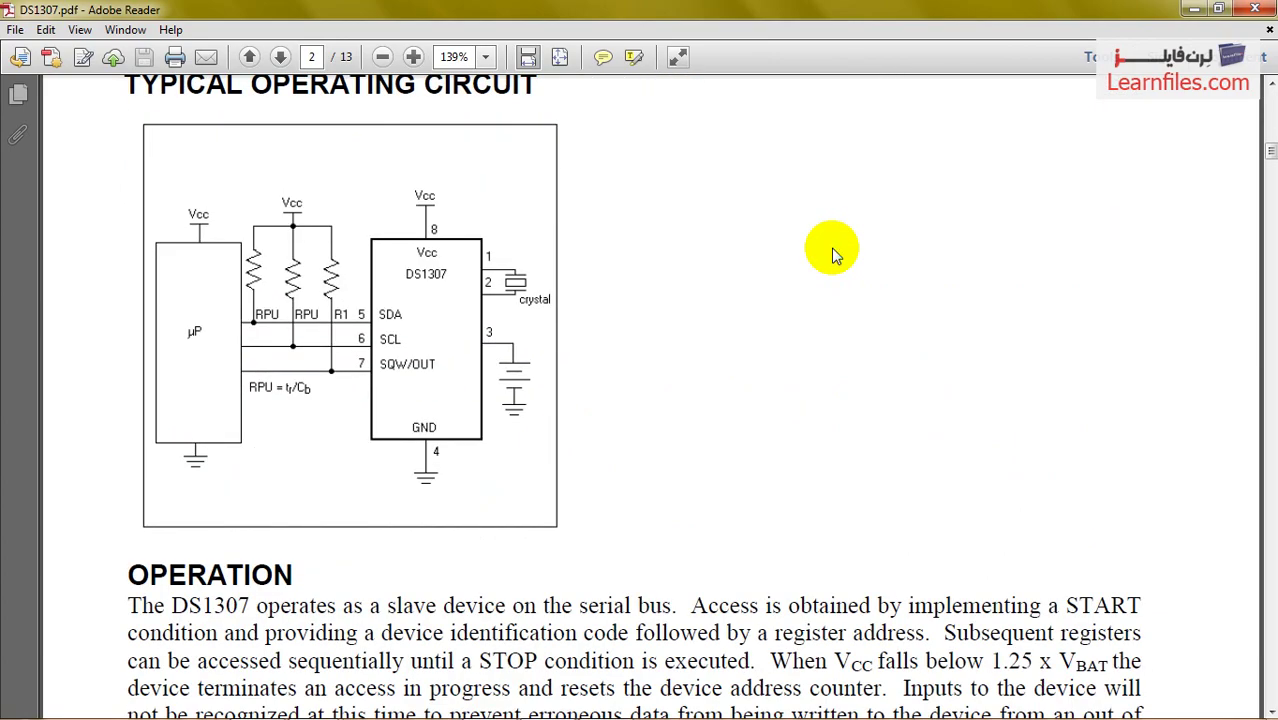
scroll(826, 250, down, 18)
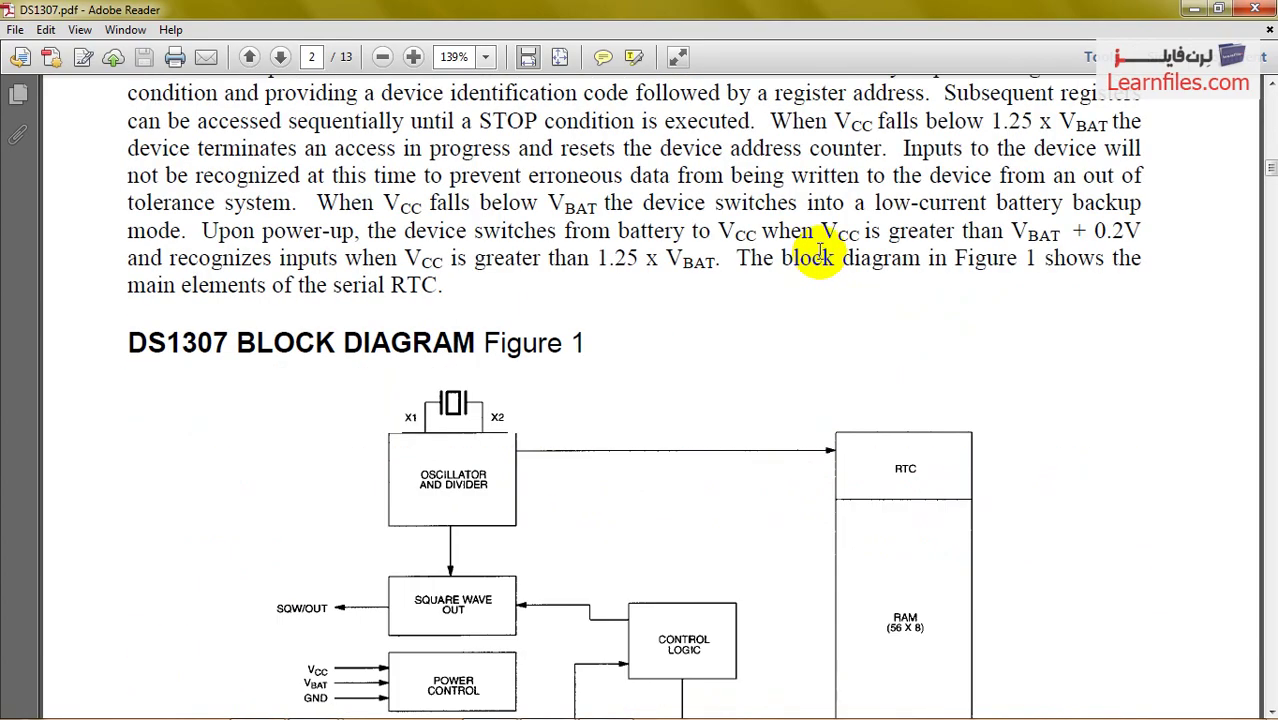
scroll(932, 245, down, 15)
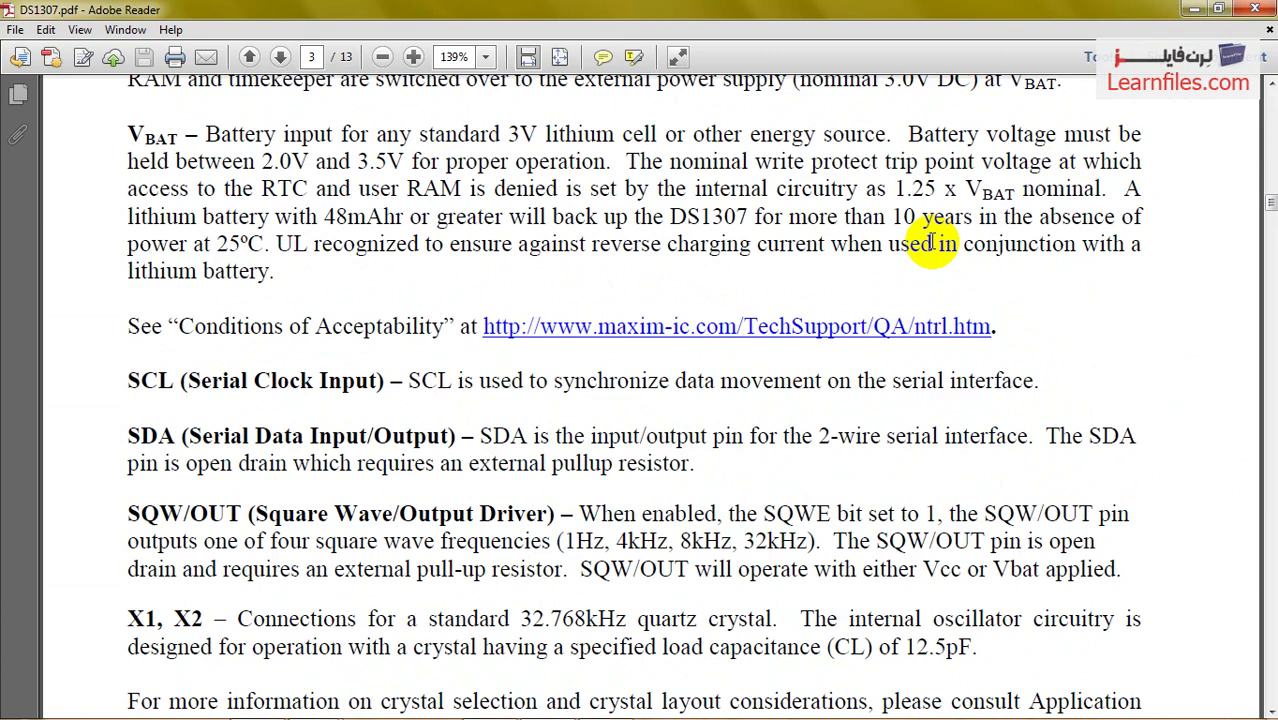
scroll(932, 245, up, 5)
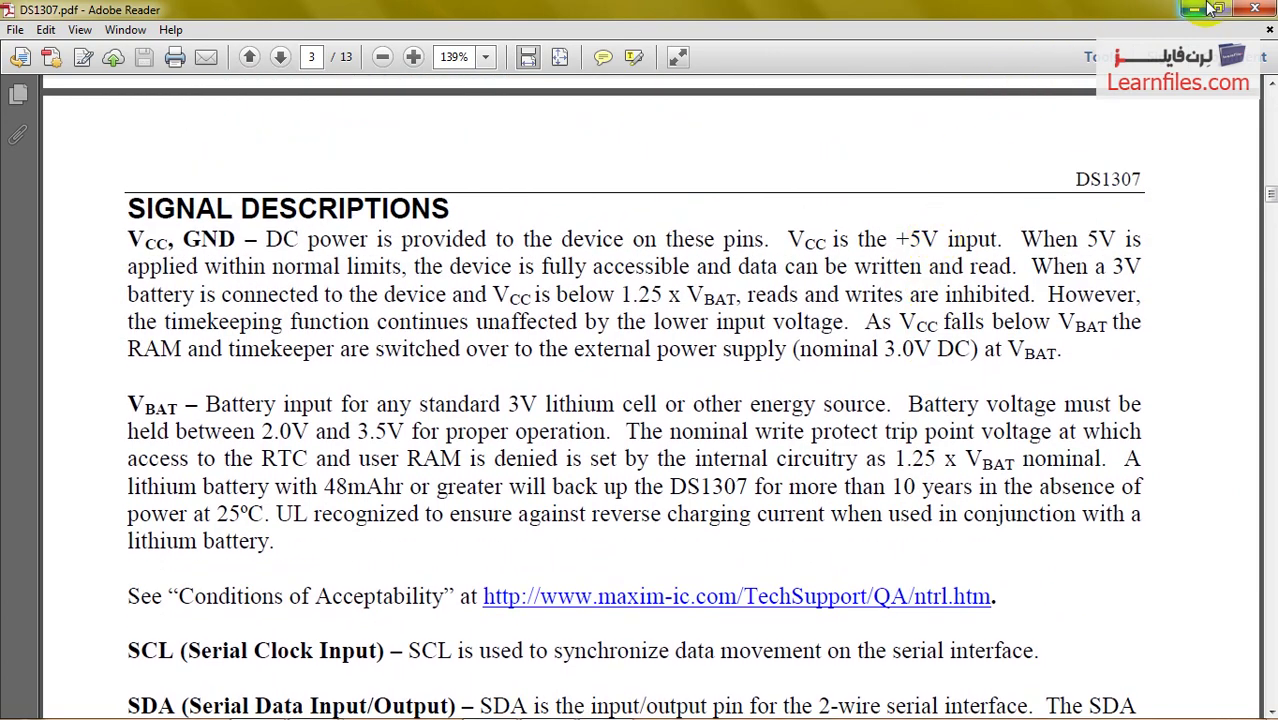
- Switch to CodeVisionAVR and create a new project using CodeWizardAVR for the AT90, ATtiny, ATmega, FPSLIC chip type
click(1195, 9)
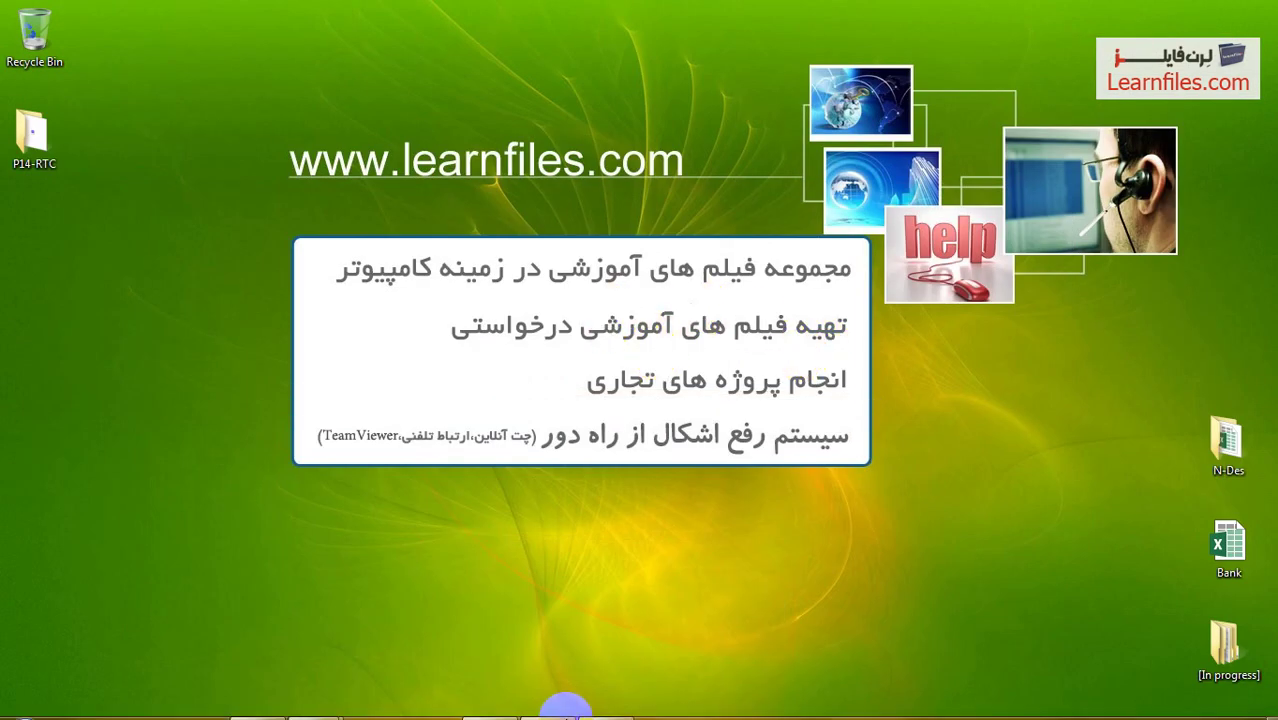
click(434, 703)
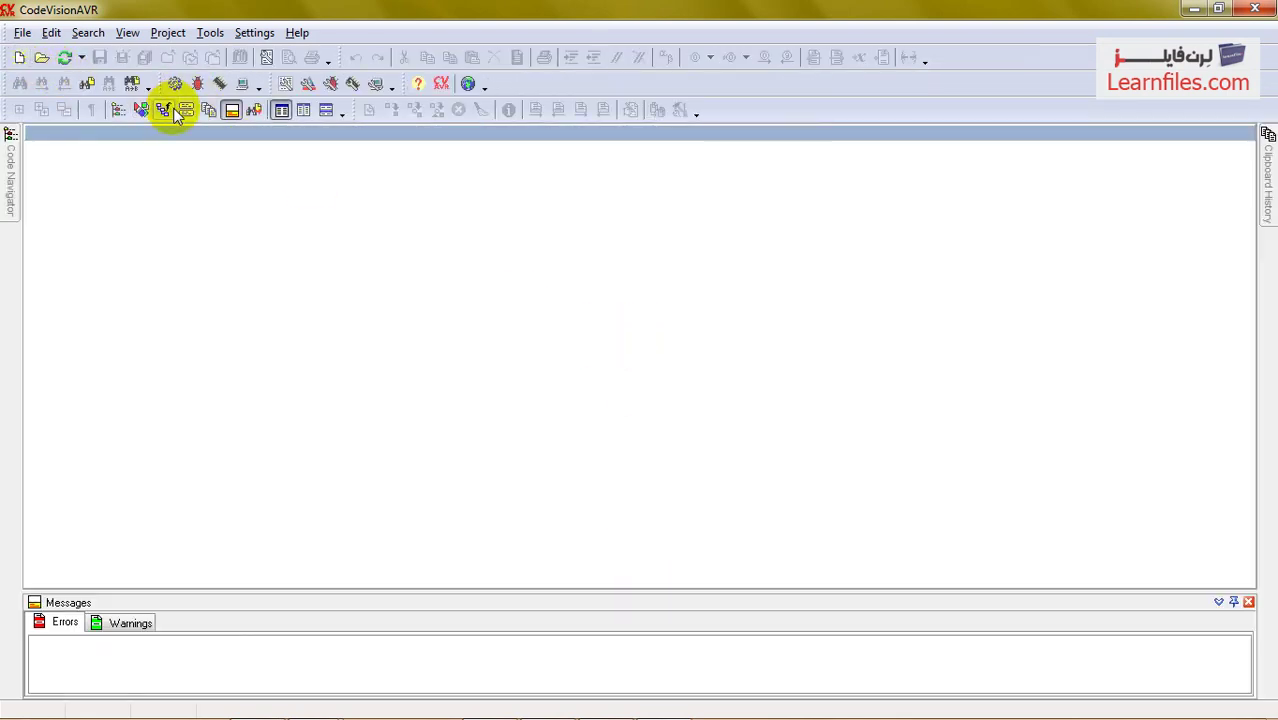
key(ctrl+n)
click(577, 387)
click(659, 360)
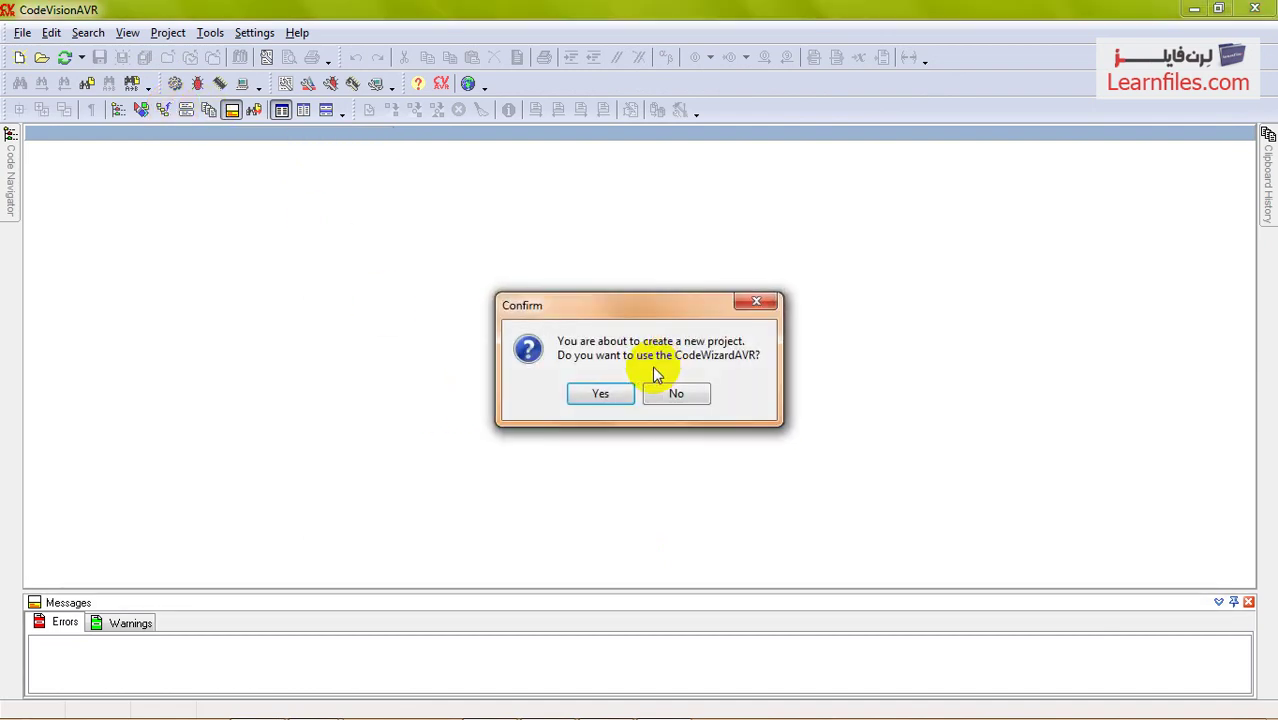
click(601, 394)
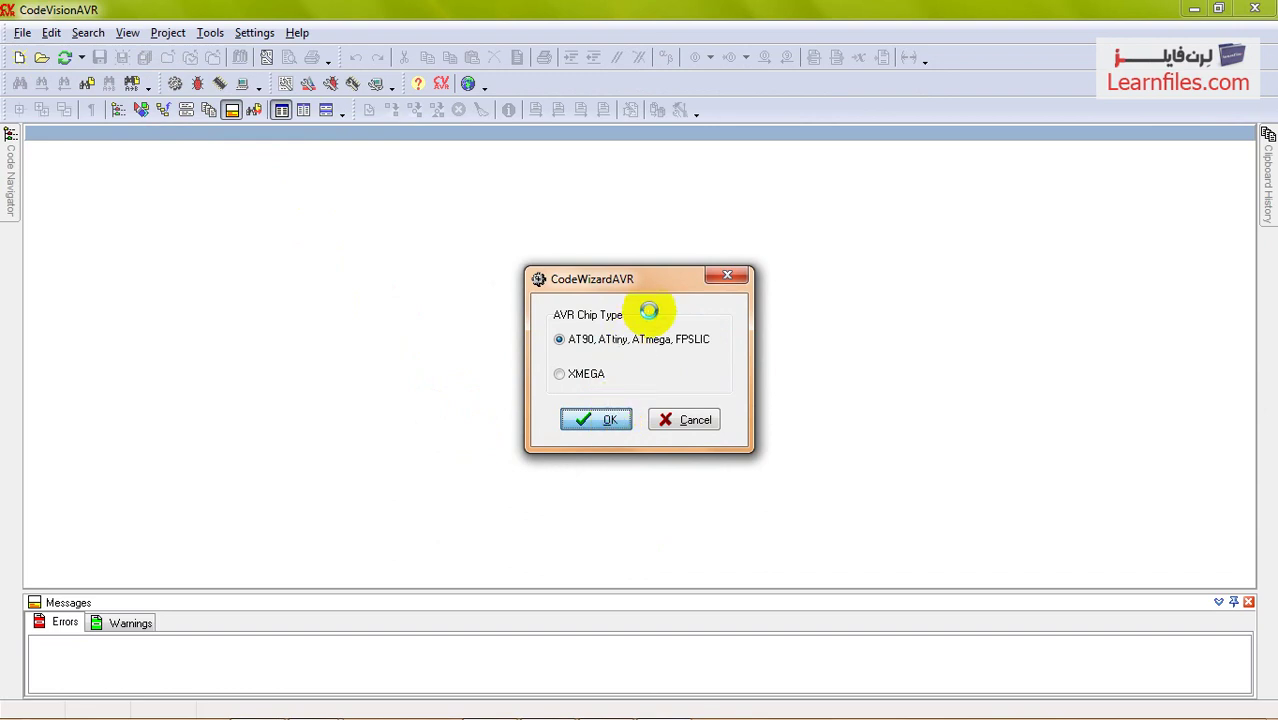
key(Return)
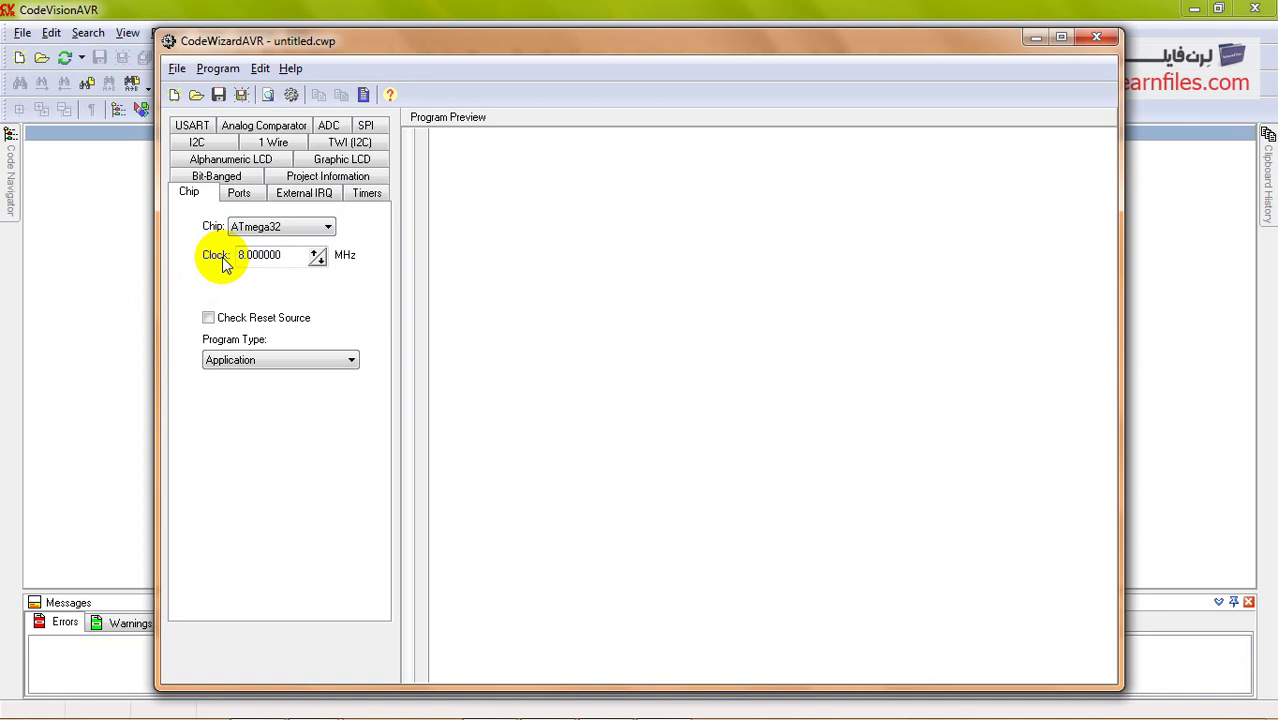
- Enable alphanumeric LCD support in the code wizard and set the display to 16 characters per line
click(258, 204)
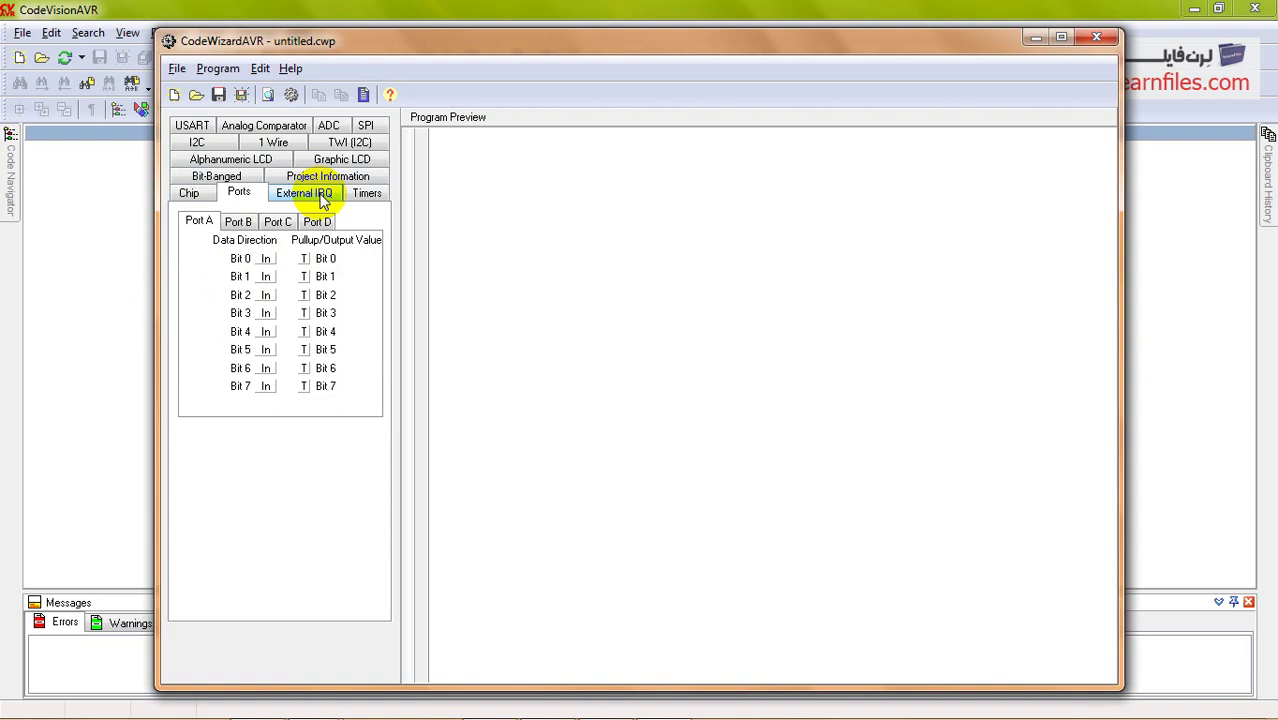
click(238, 162)
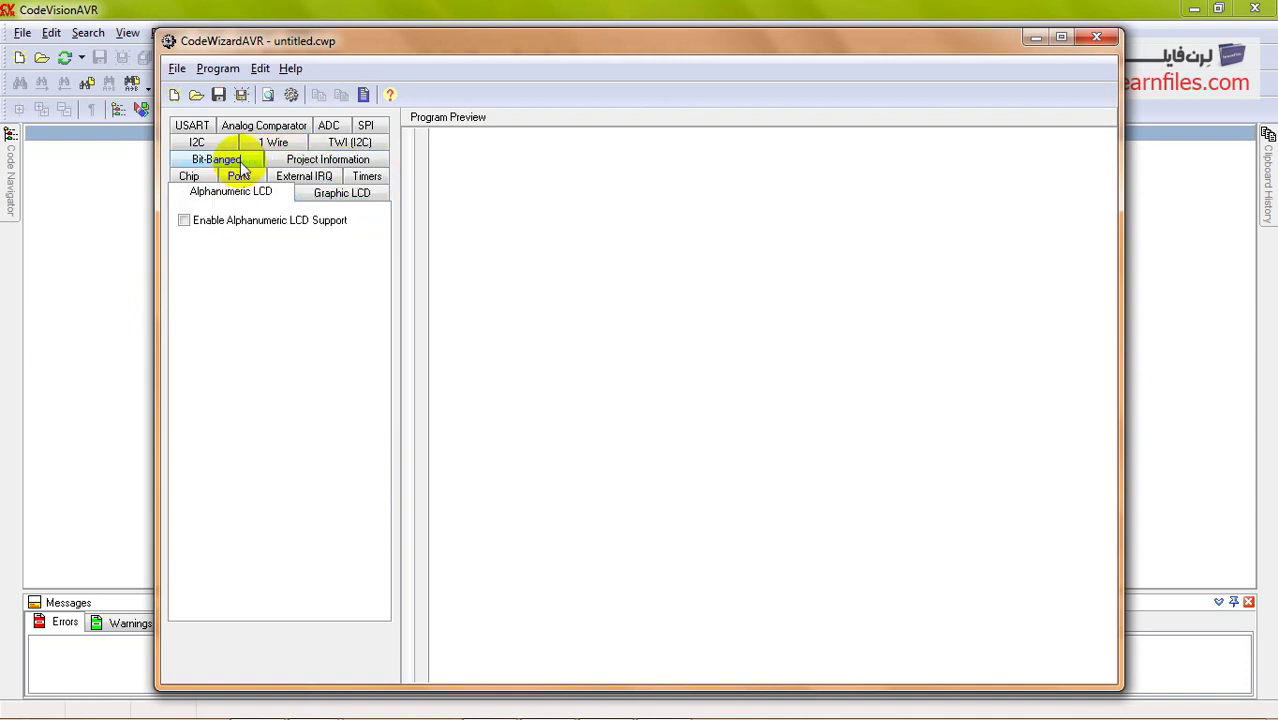
click(255, 222)
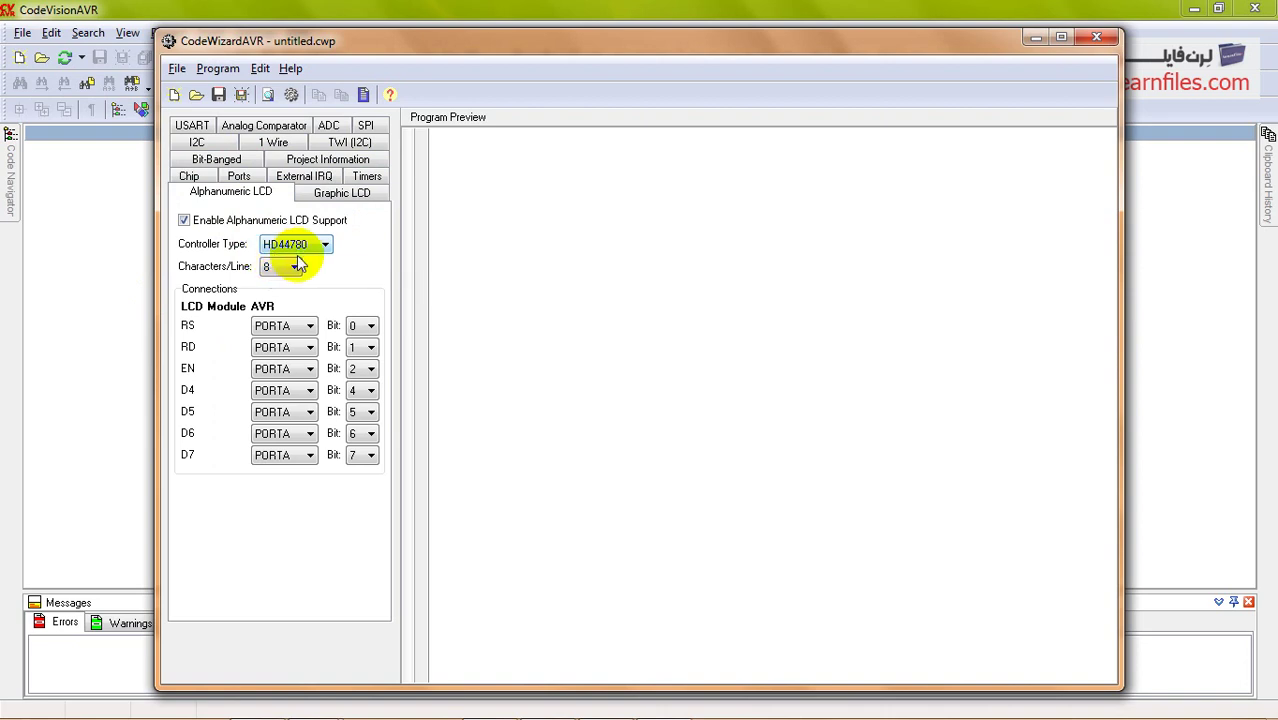
click(297, 267)
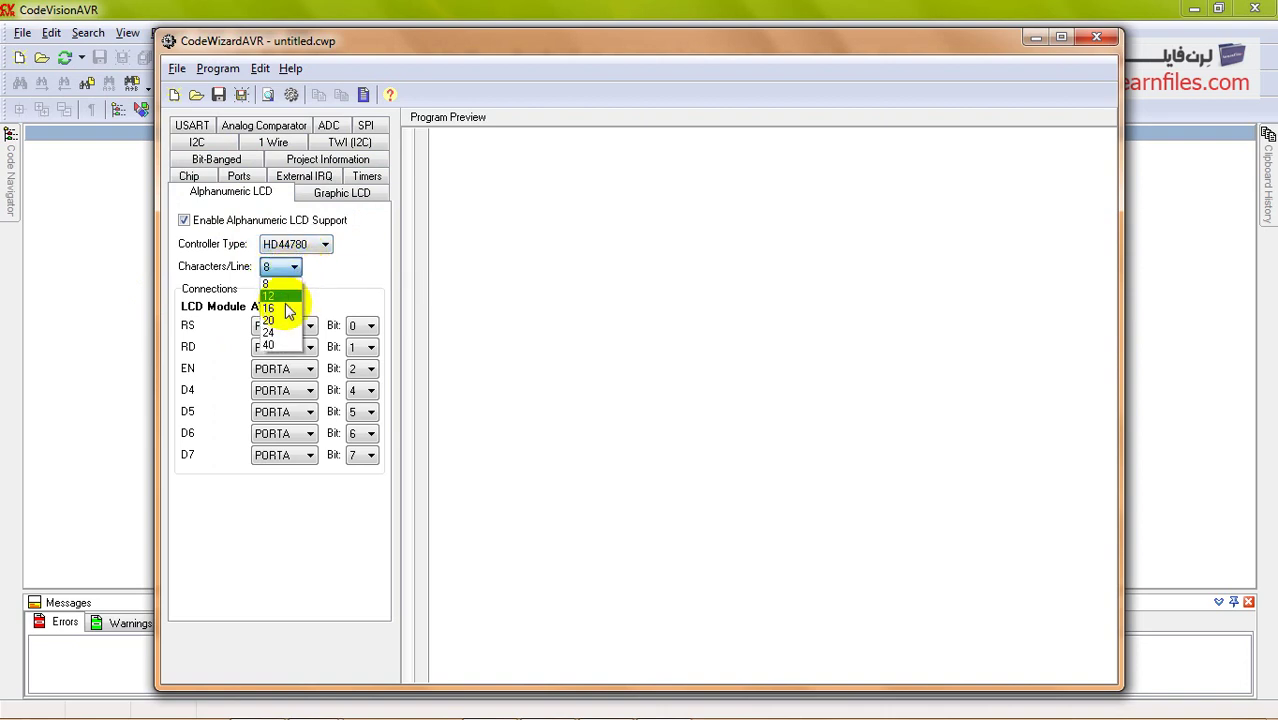
click(287, 294)
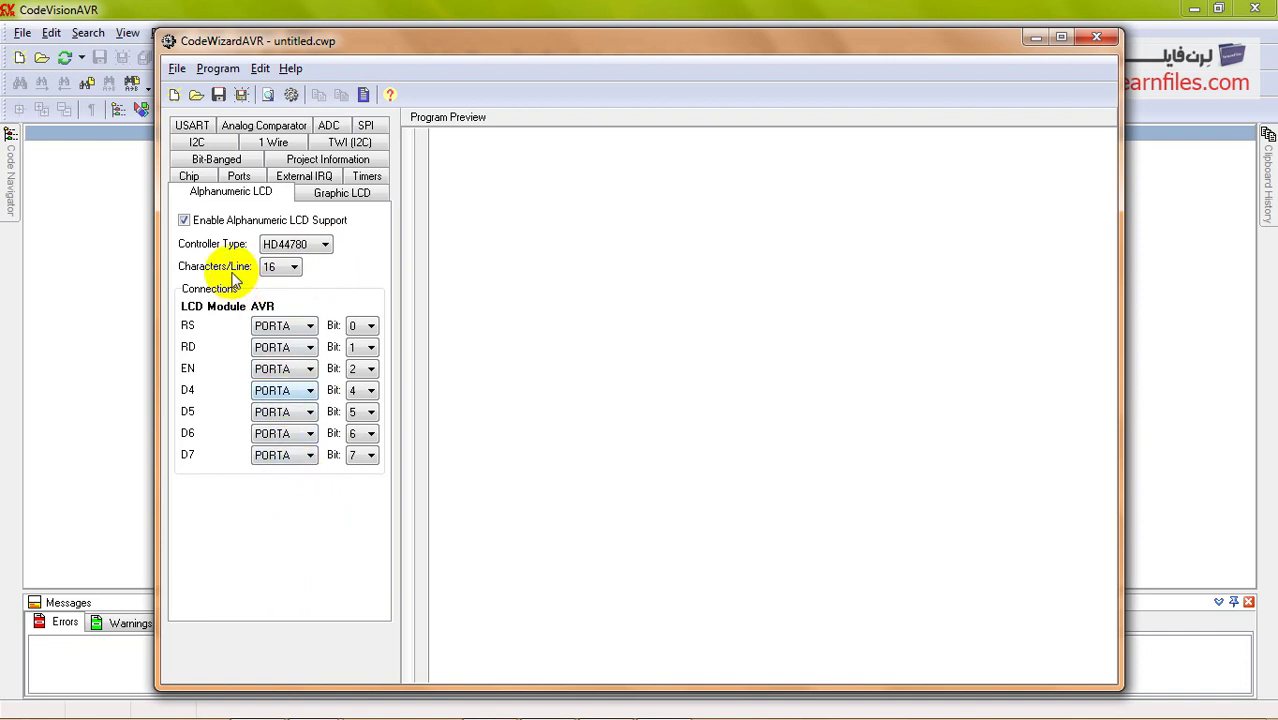
- Set the I2C port to PORTC in the code wizard
click(196, 142)
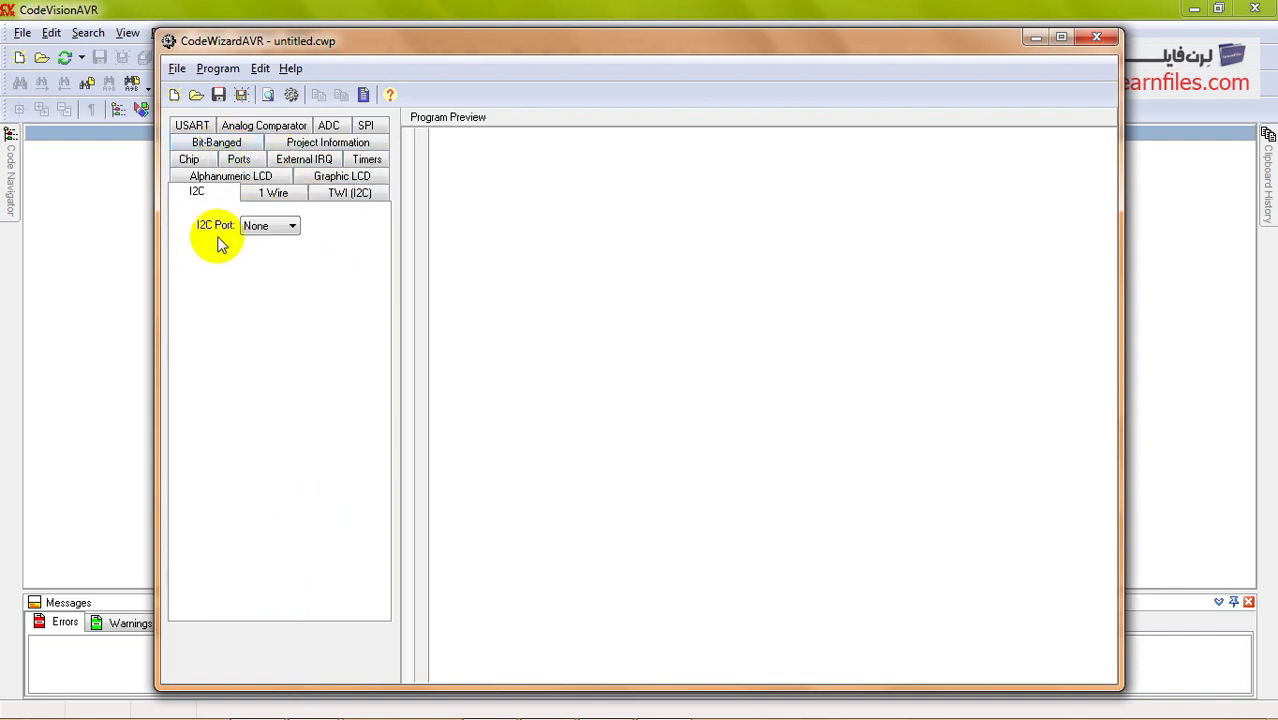
click(262, 235)
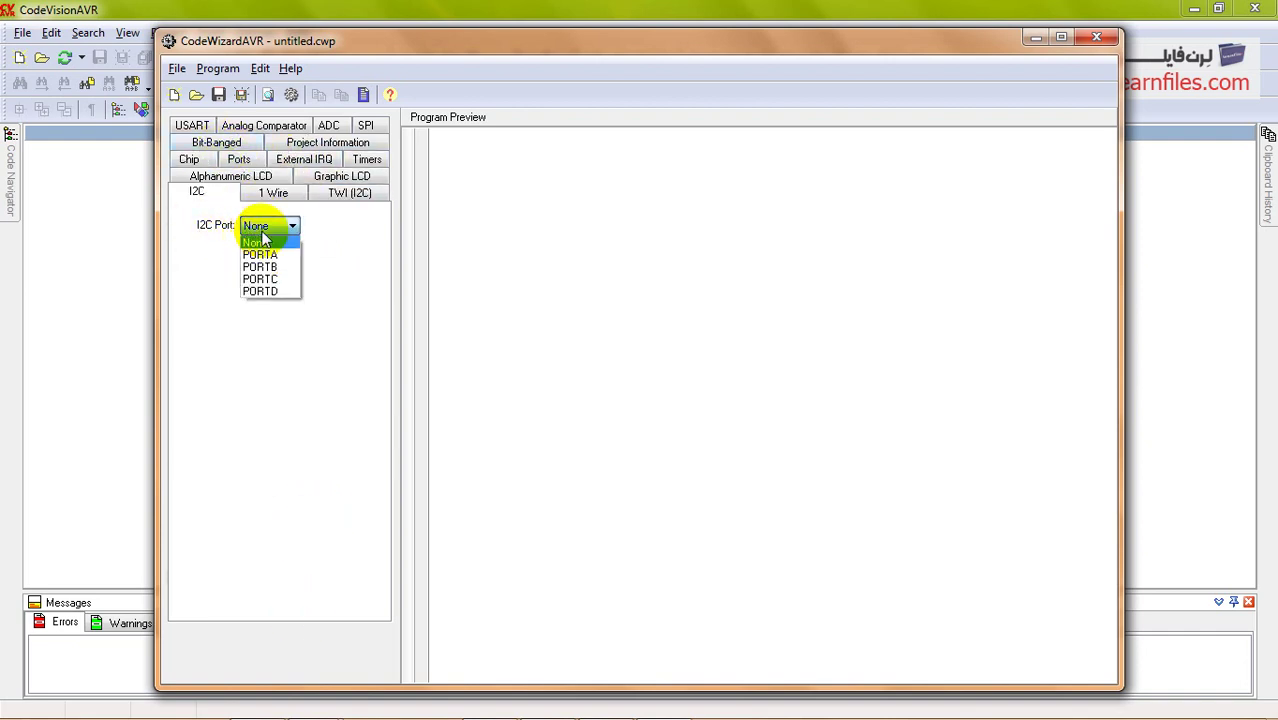
click(268, 280)
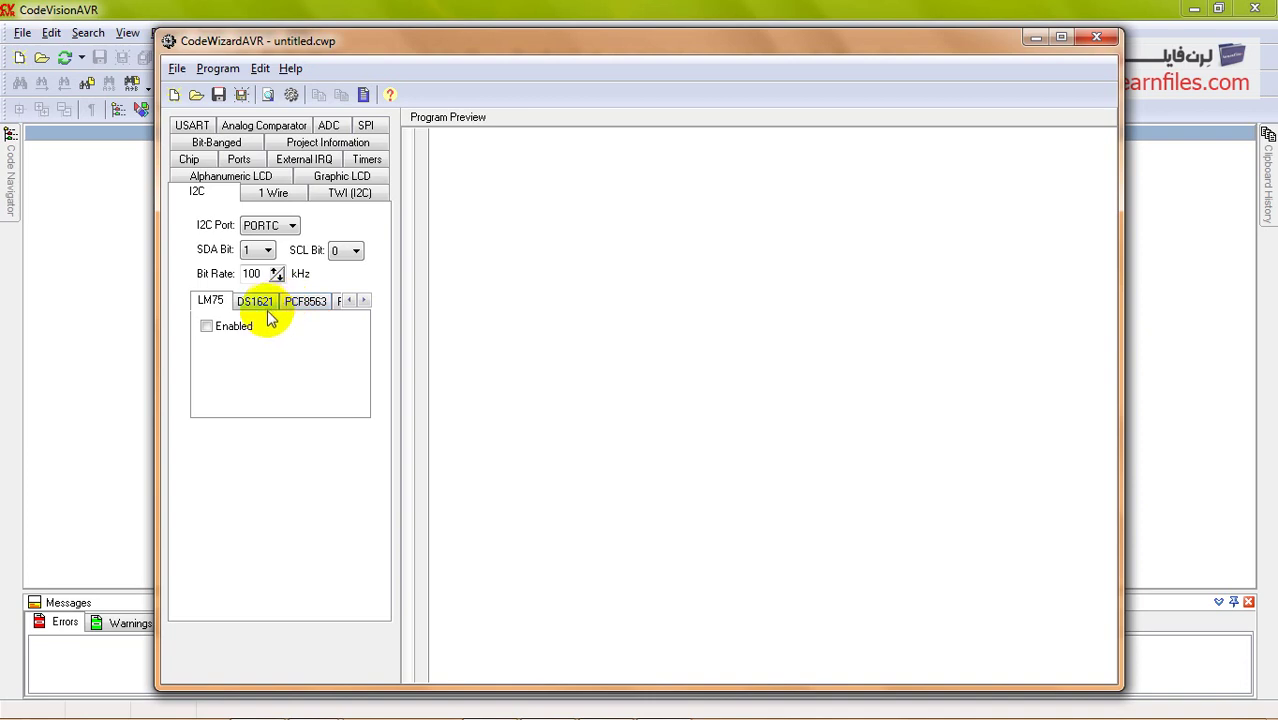
- Enable the DS1307 real-time clock as an I2C peripheral in the code wizard
click(207, 303)
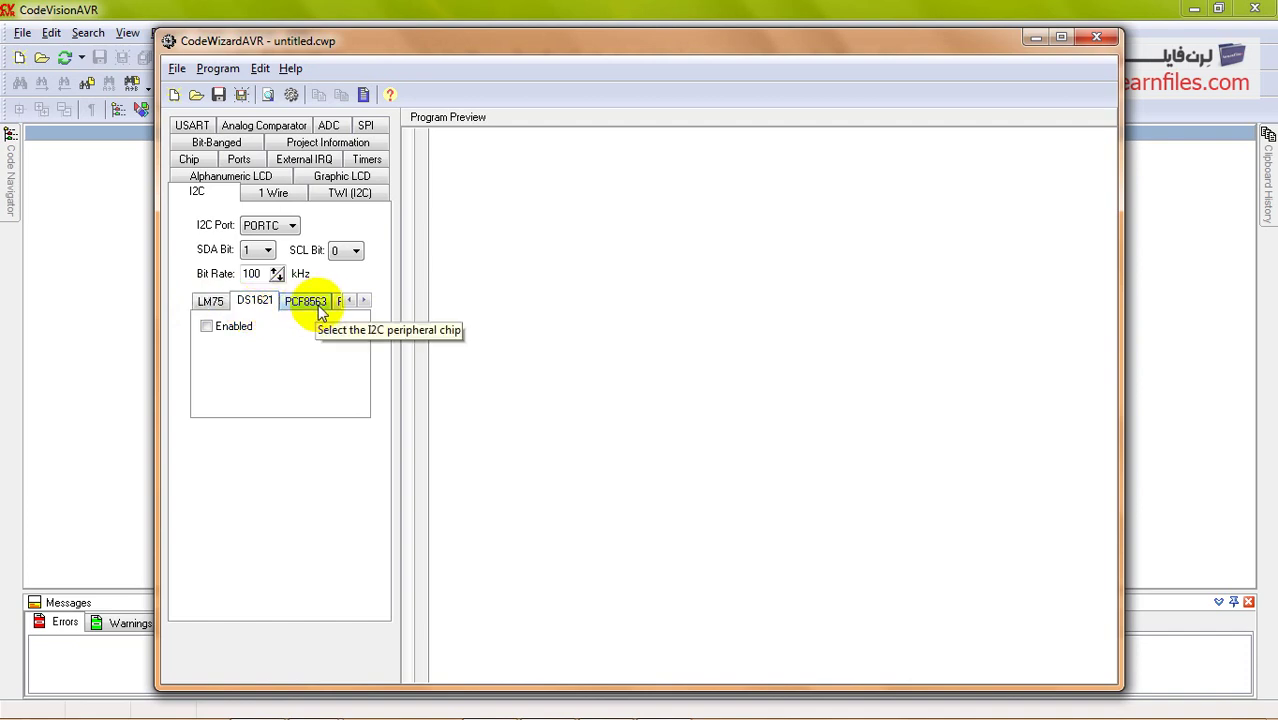
click(318, 306)
click(363, 301)
click(334, 305)
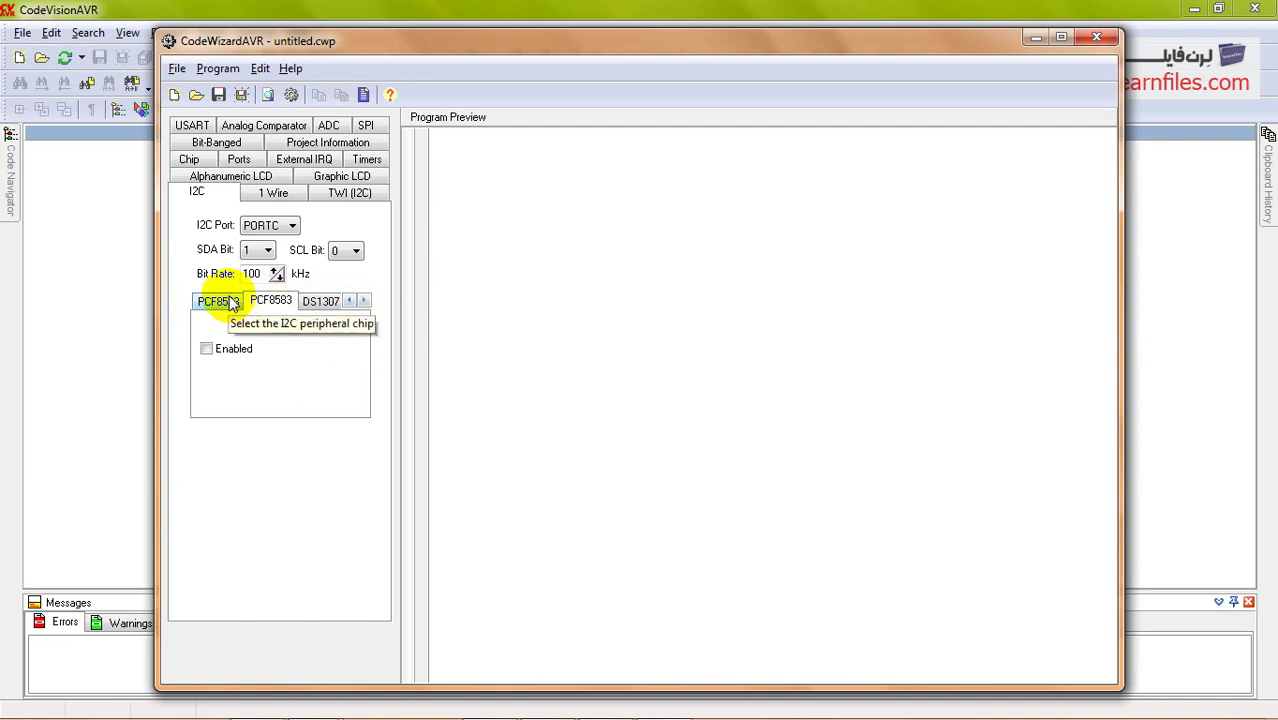
click(313, 305)
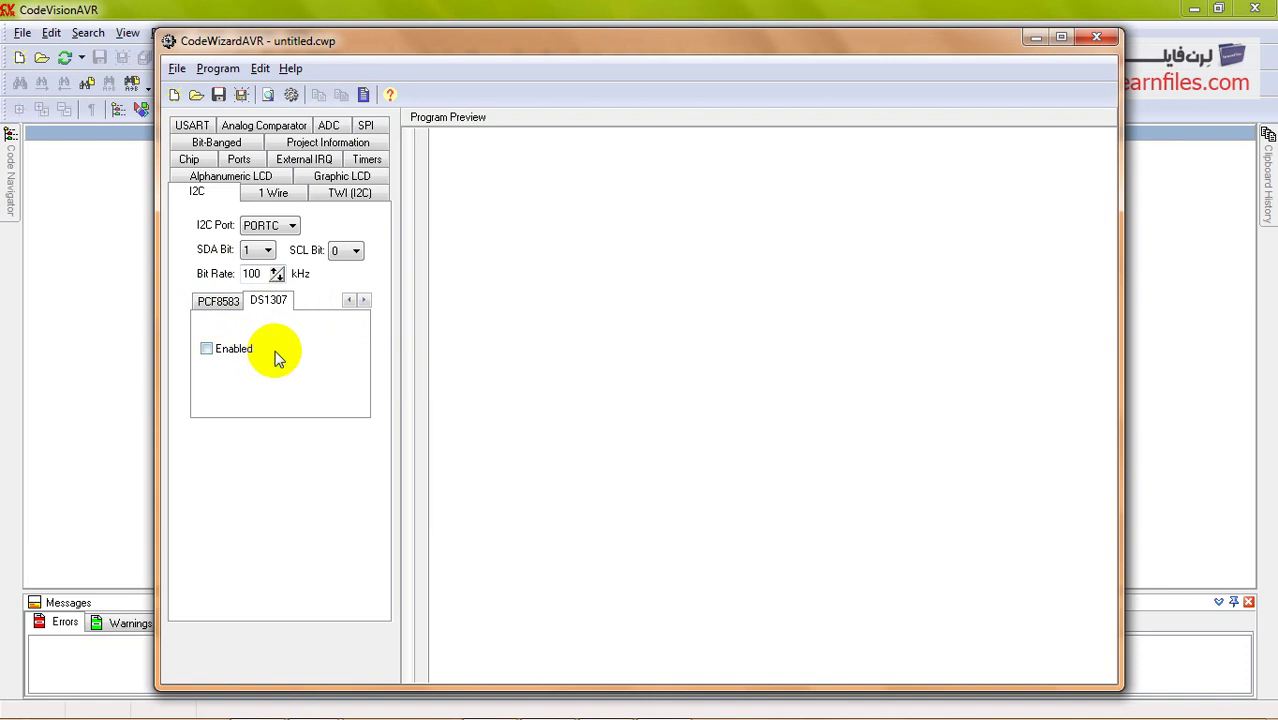
click(226, 352)
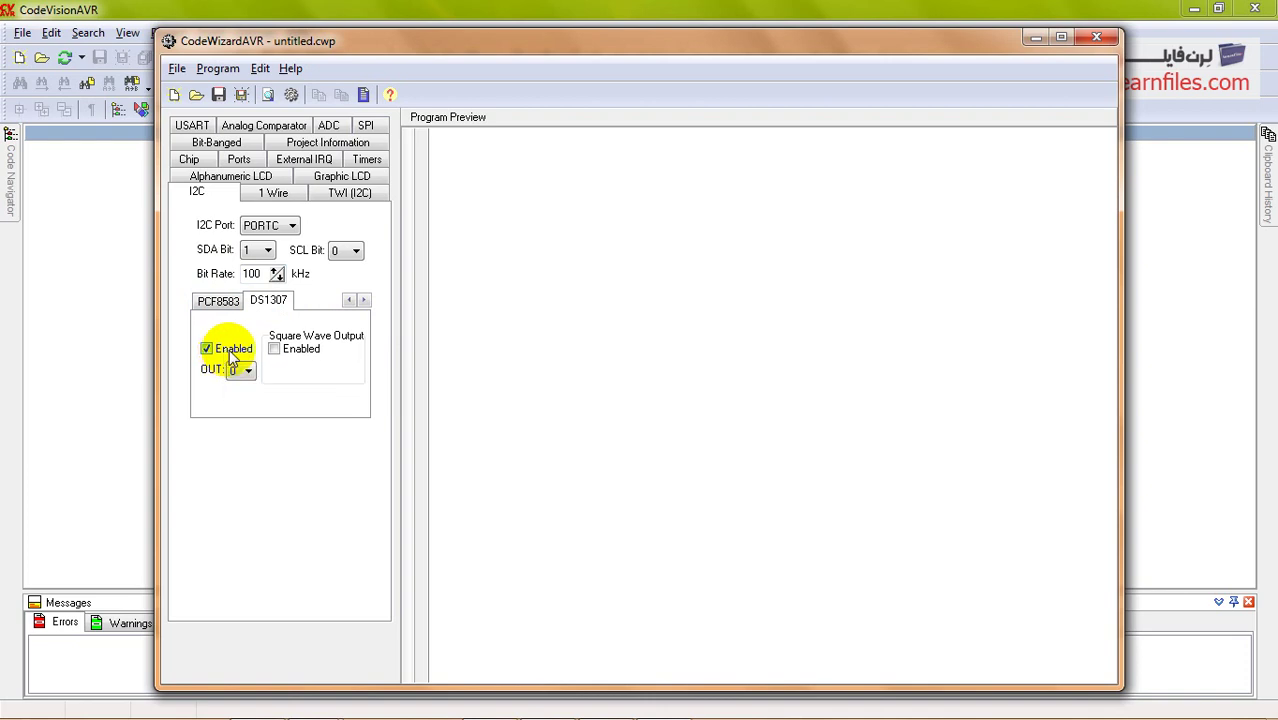
- Enable the DS1307's square wave output and set its frequency to 1 Hz
click(244, 372)
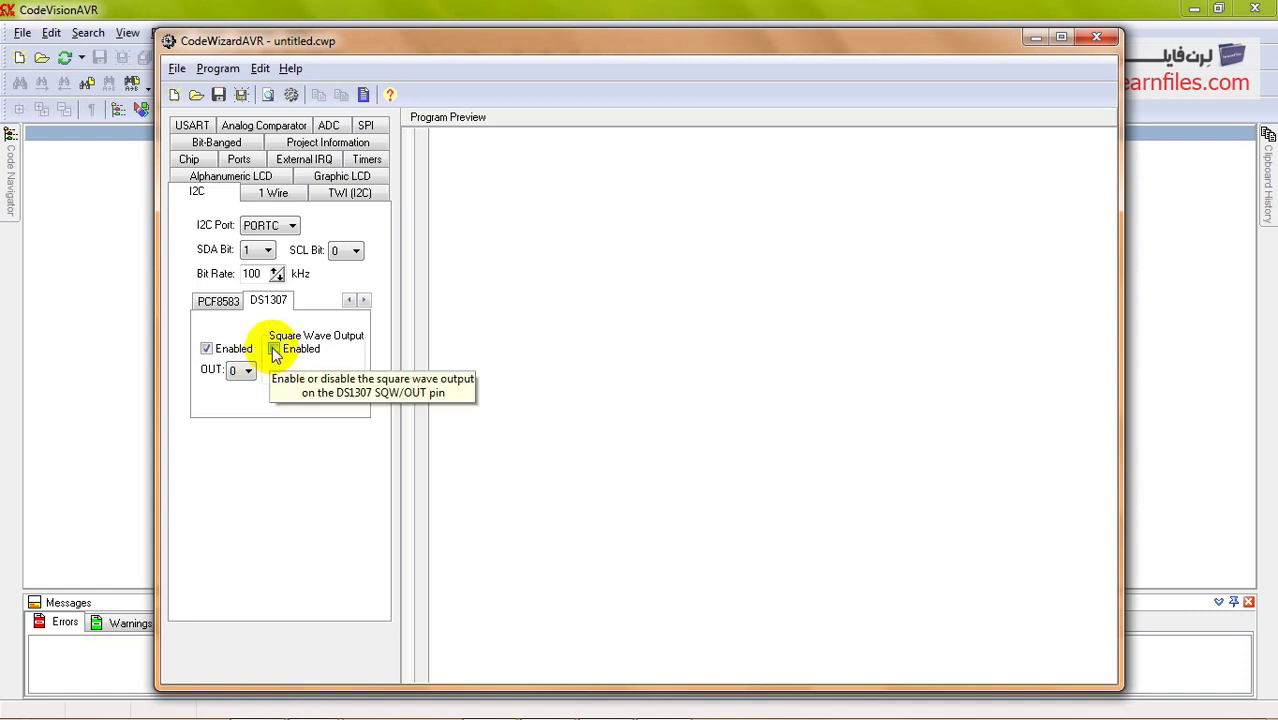
click(274, 350)
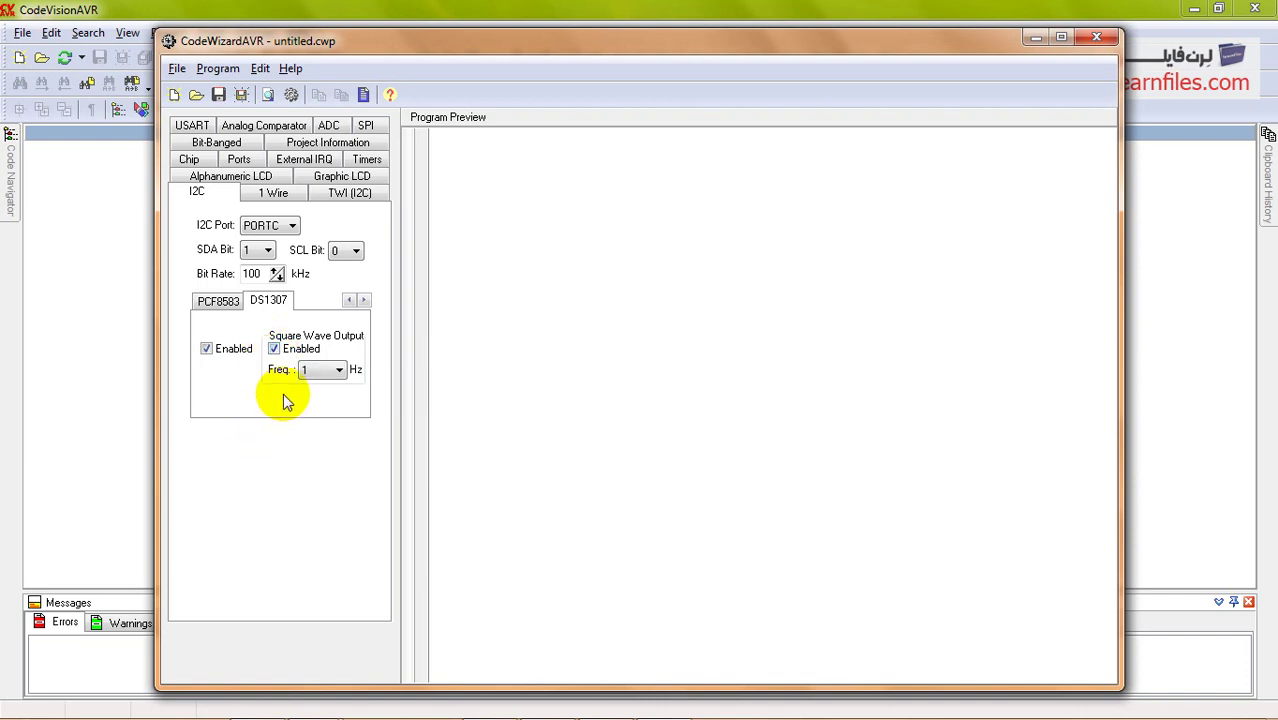
click(318, 370)
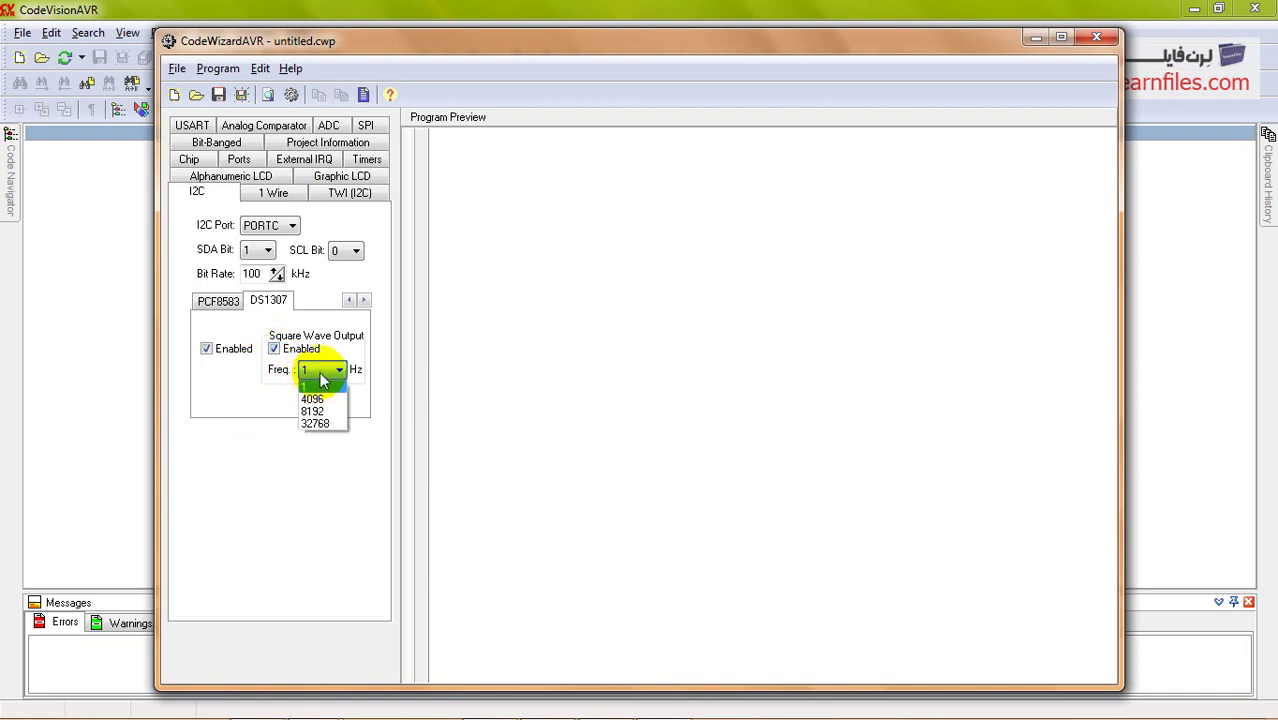
click(316, 386)
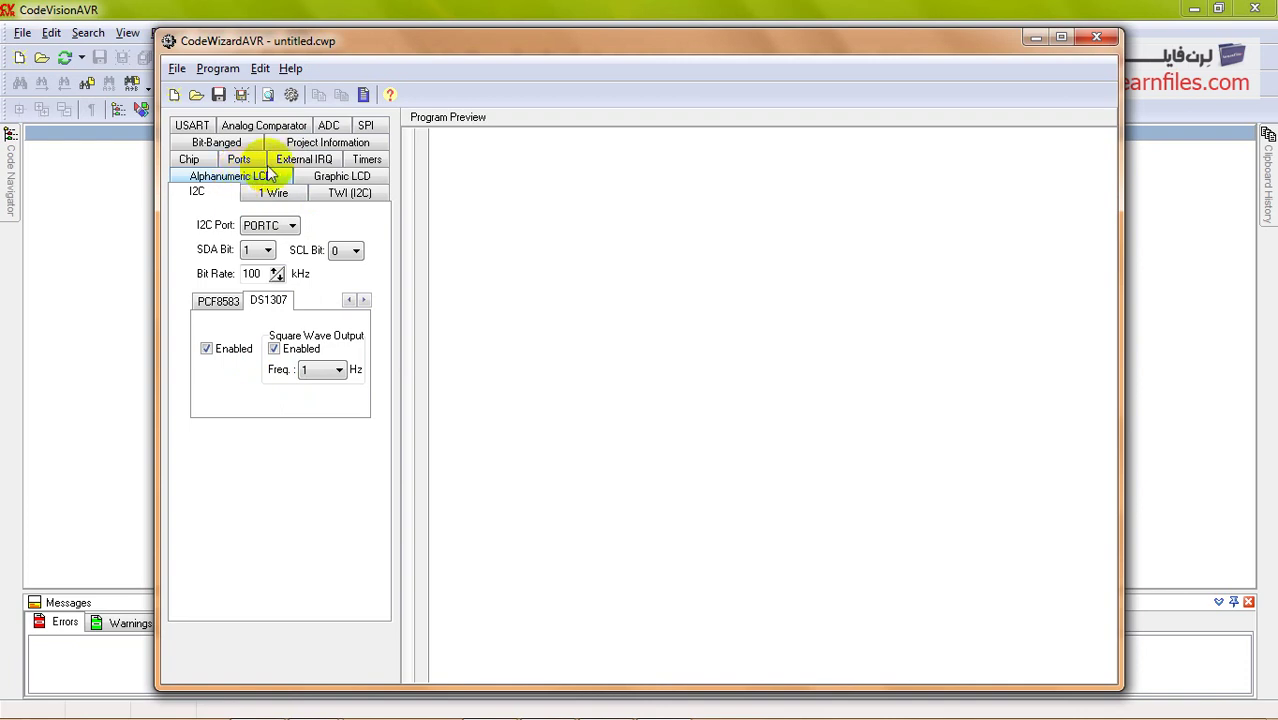
- Set the project name to RTC and recheck the alphanumeric LCD connection settings
click(298, 143)
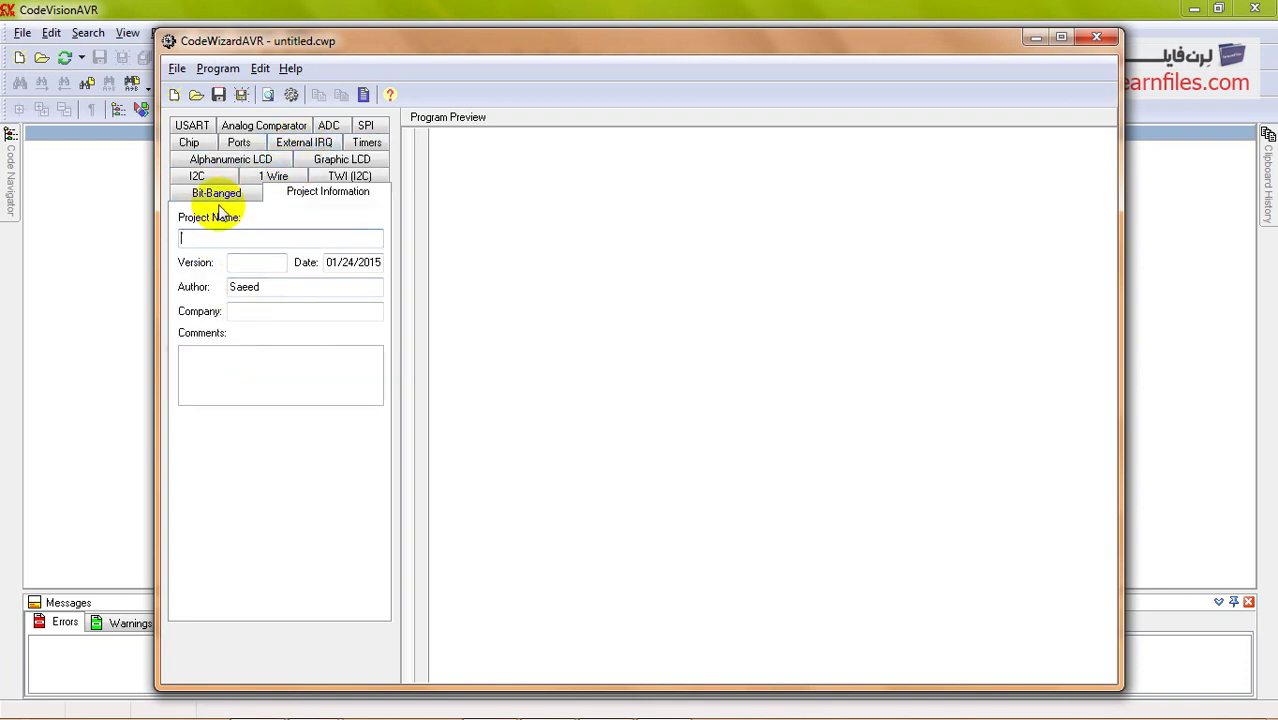
text(RTC)
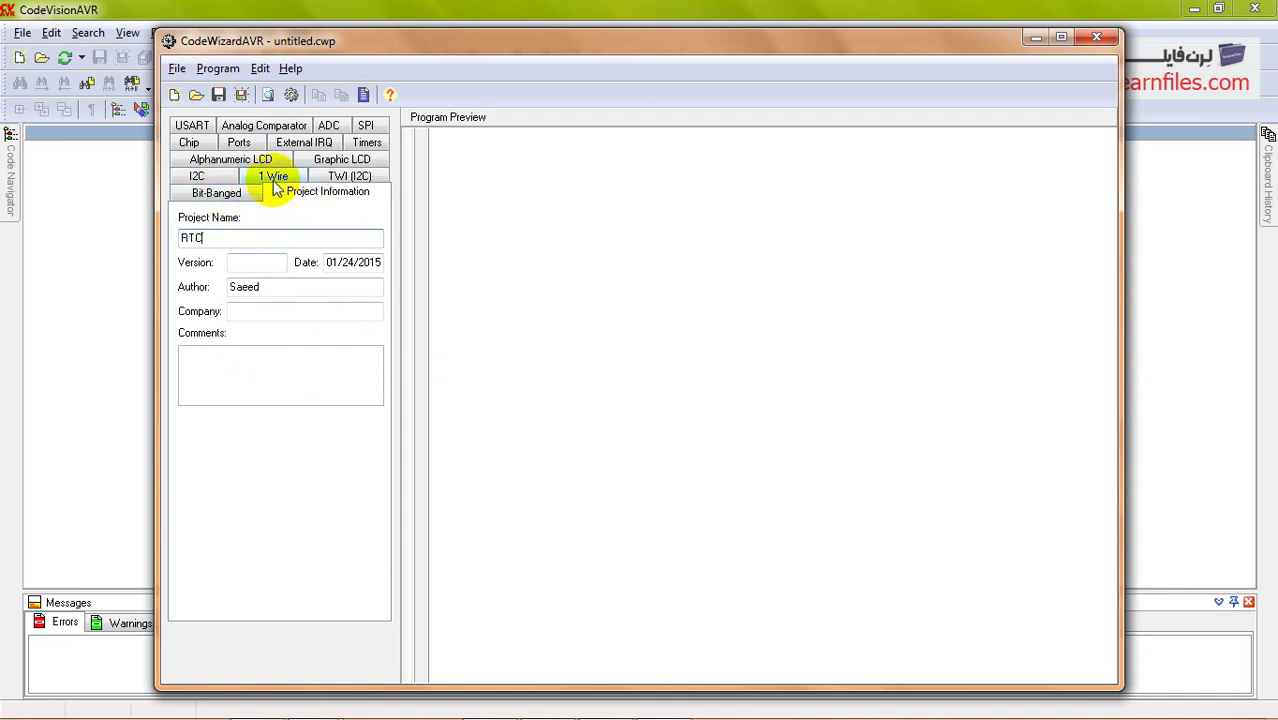
click(200, 160)
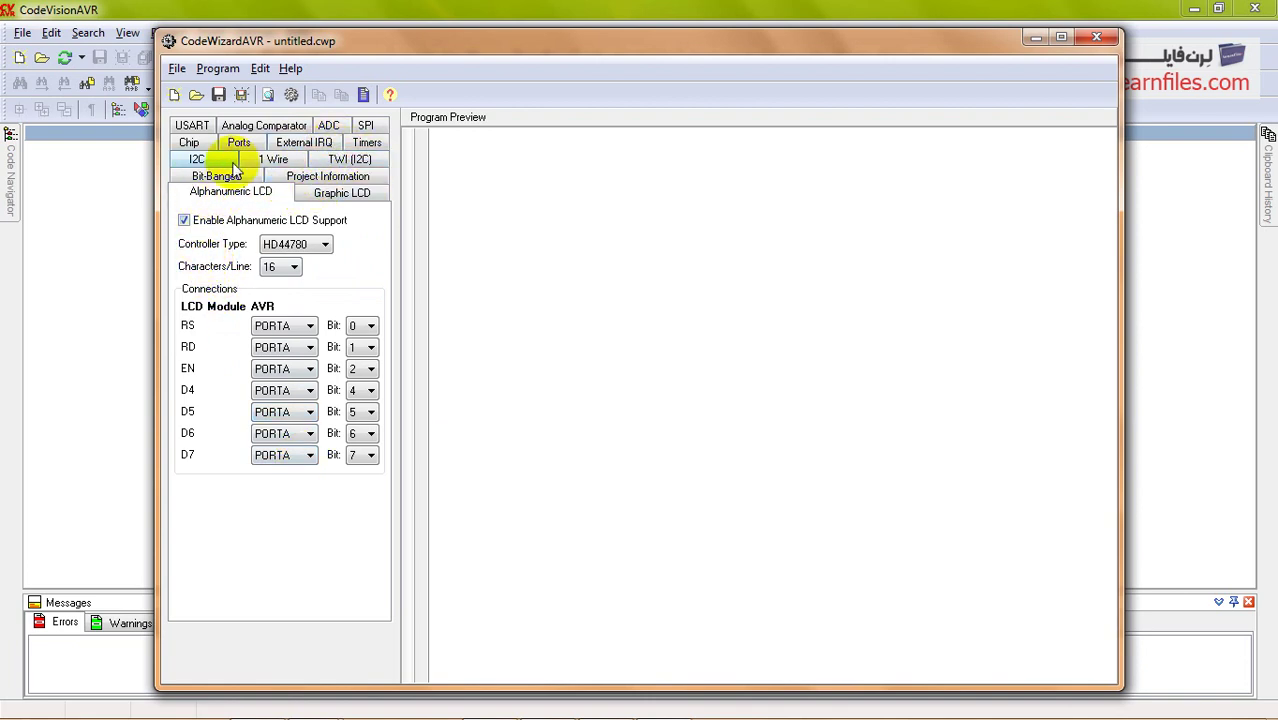
- Generate the program and save the C source, project and CodeWizardAVR files as rtc in the desktop folder P14-RTC
click(291, 94)
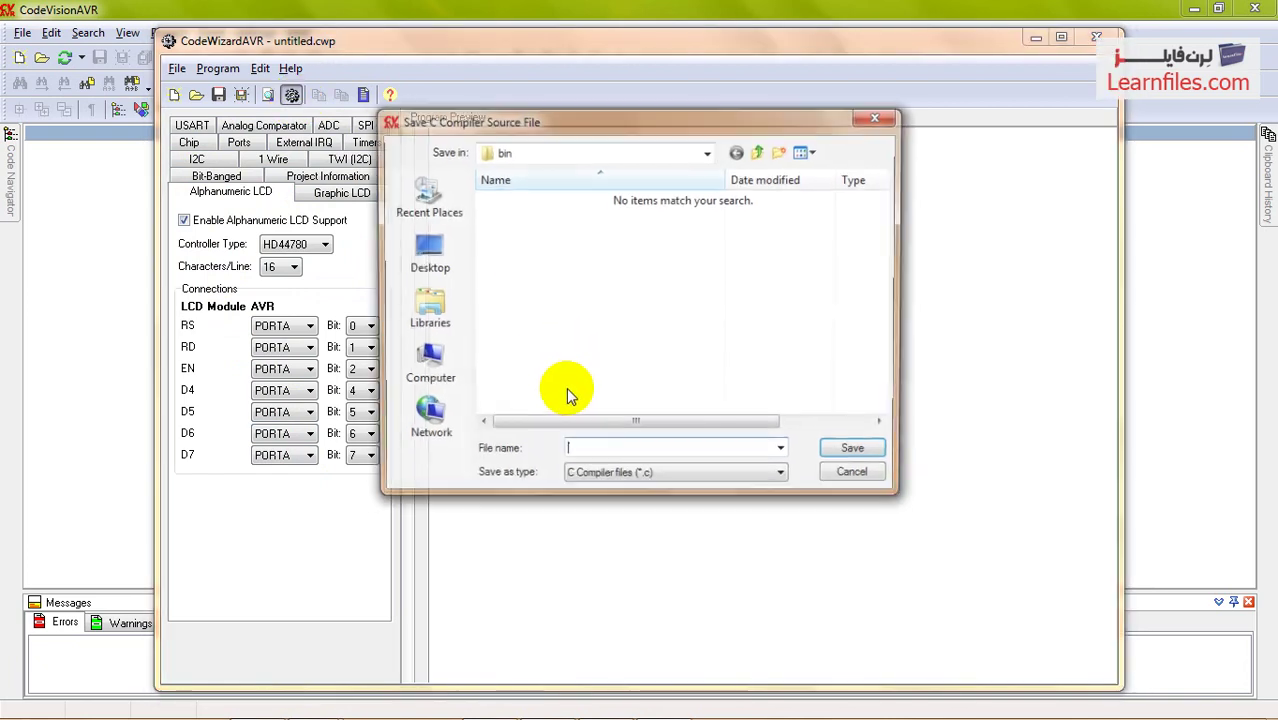
click(446, 265)
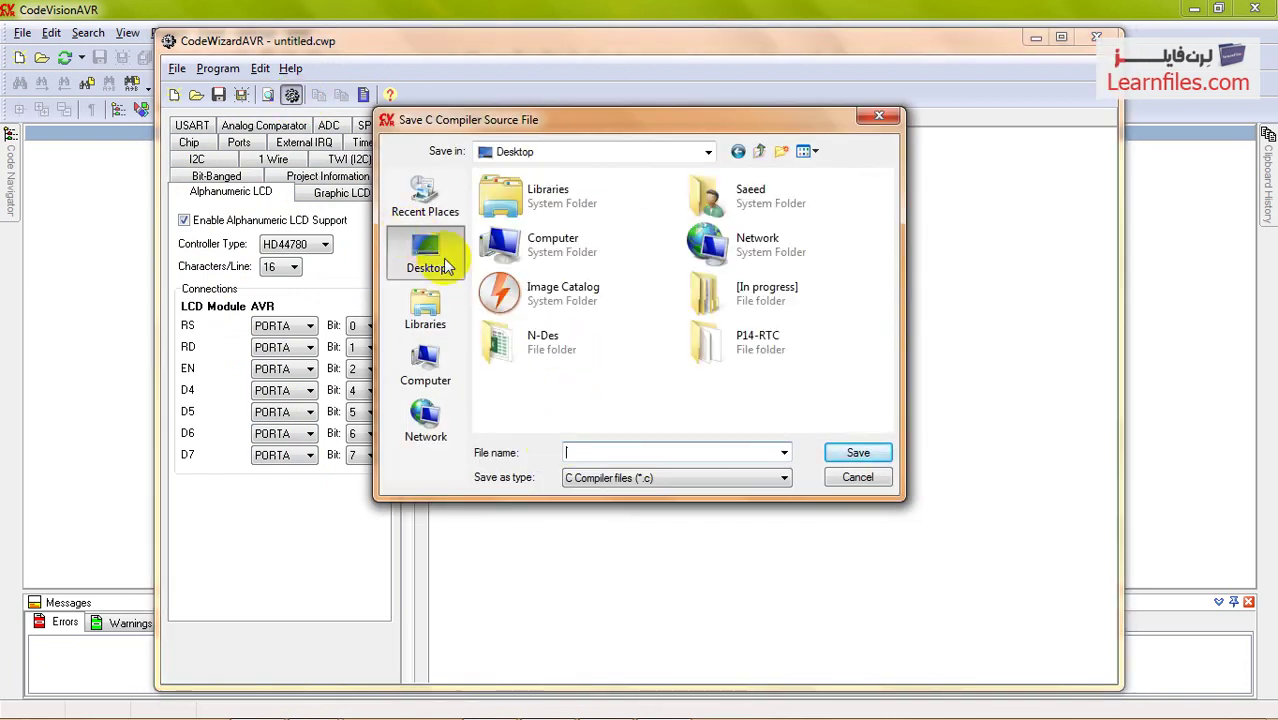
double_click(768, 334)
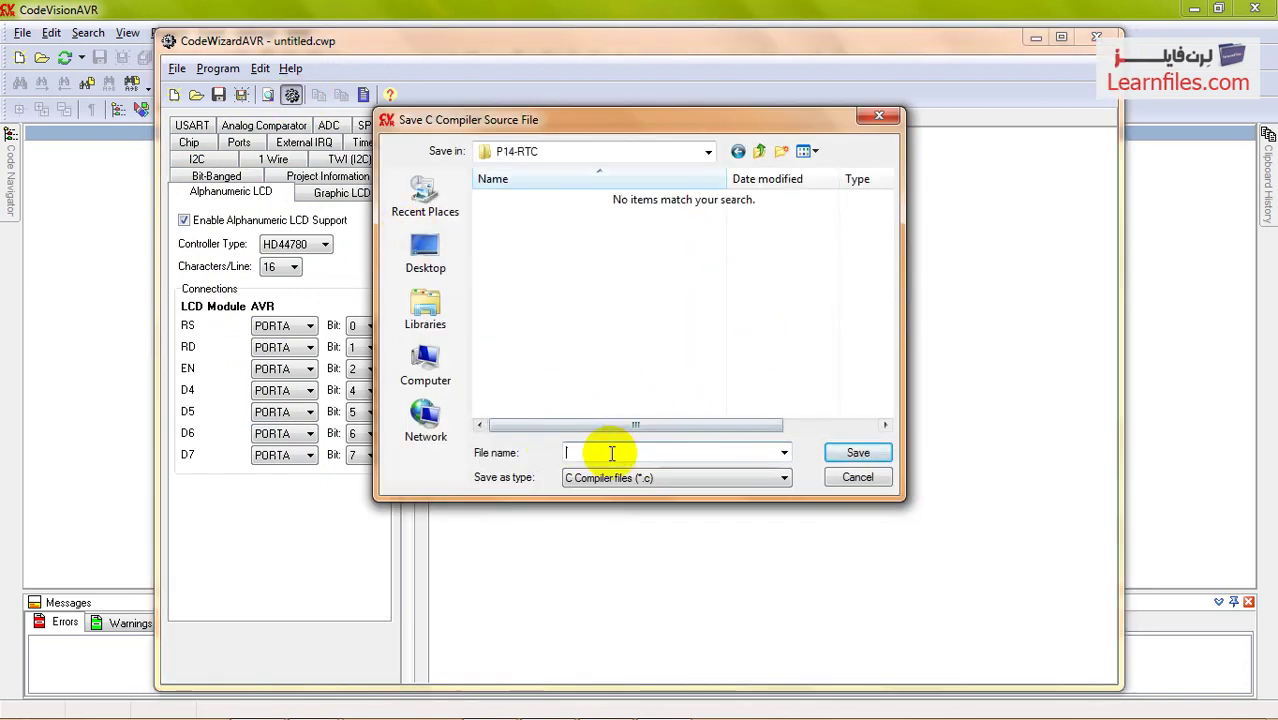
text(rtc)
key(Return)
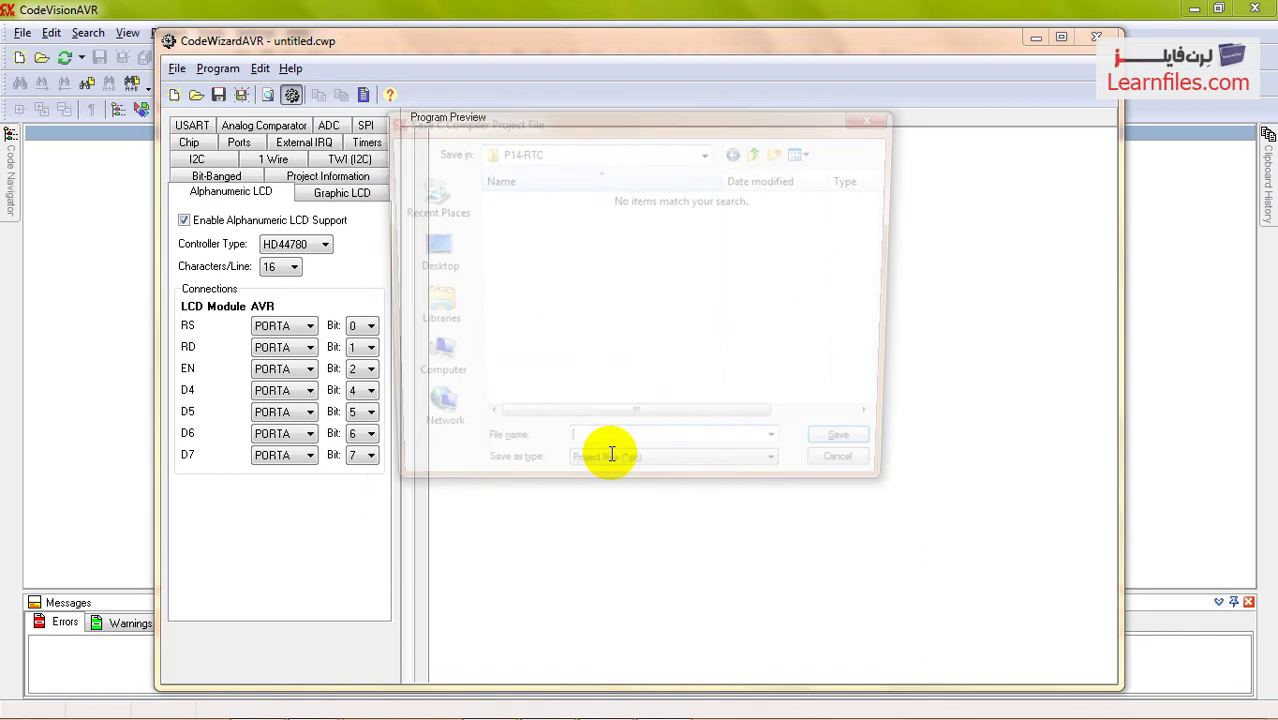
text(rtc)
key(Return)
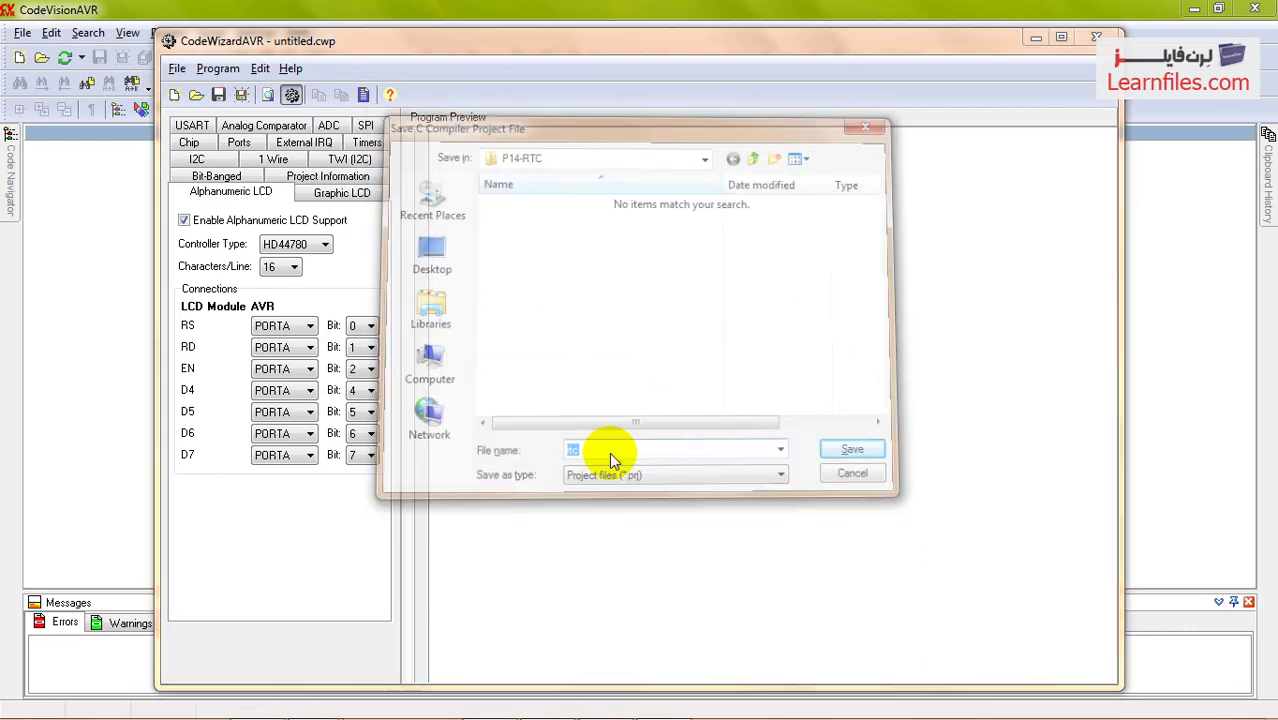
text(rtc)
key(Return)
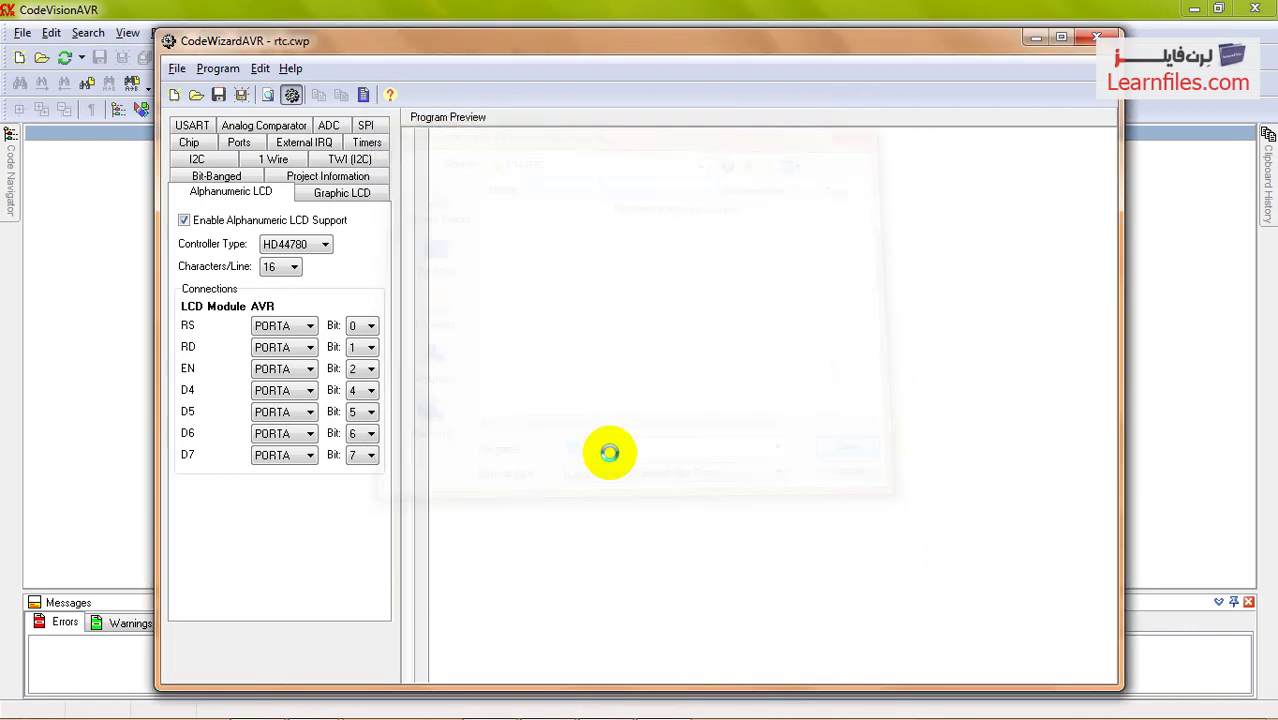
- Add #include <delay.h> directly below the ds1307.h include in rtc.c, using a copy of the alcd.h include line
scroll(408, 330, down, 3)
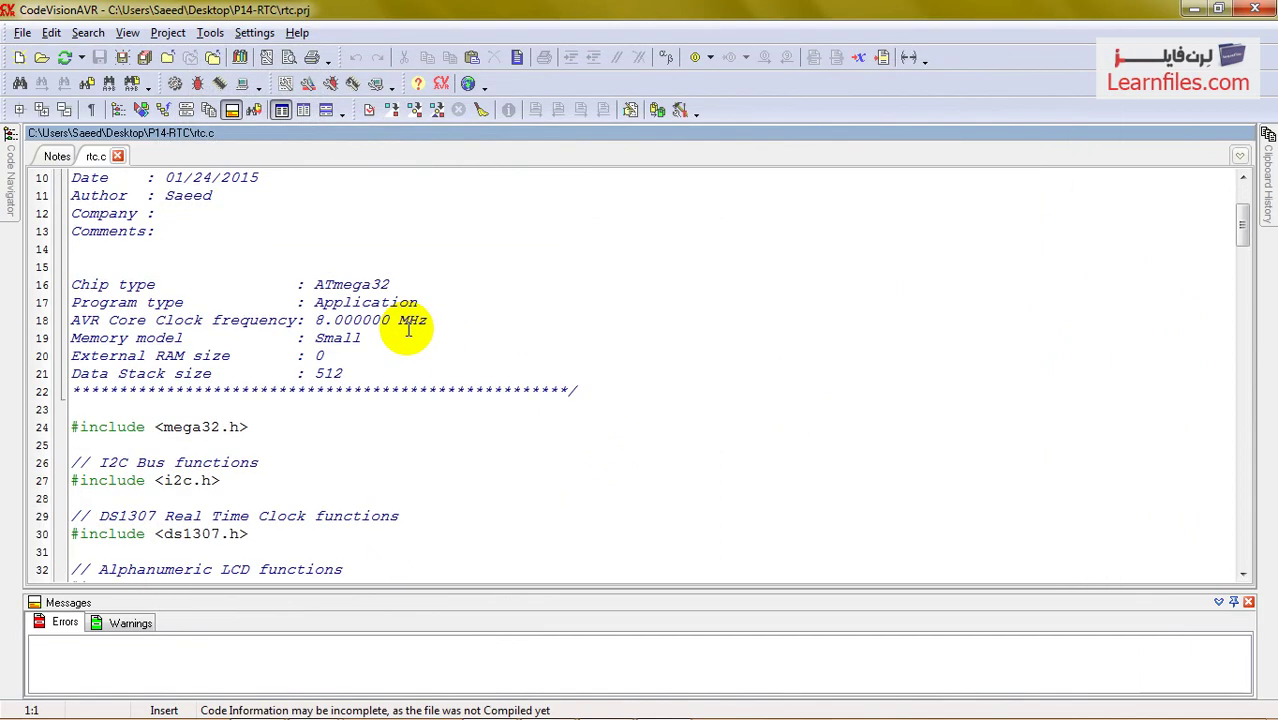
scroll(408, 330, down, 3)
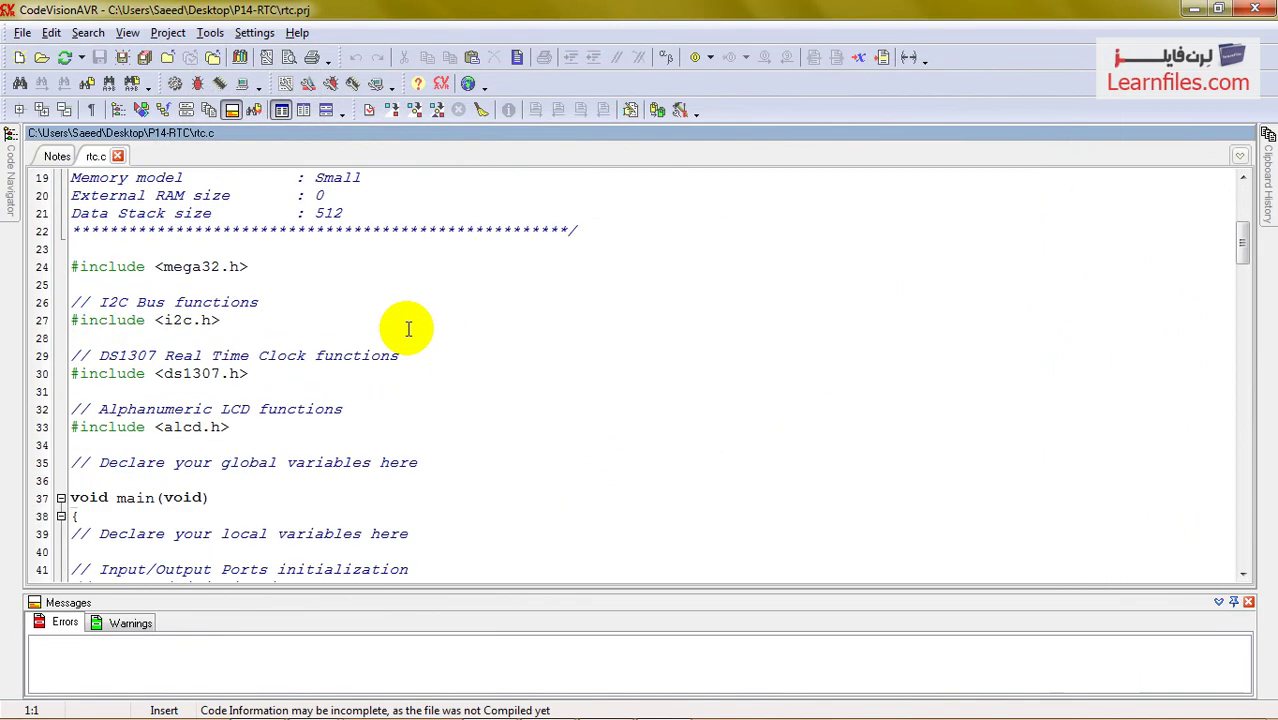
click(248, 376)
drag(248, 376, 76, 374)
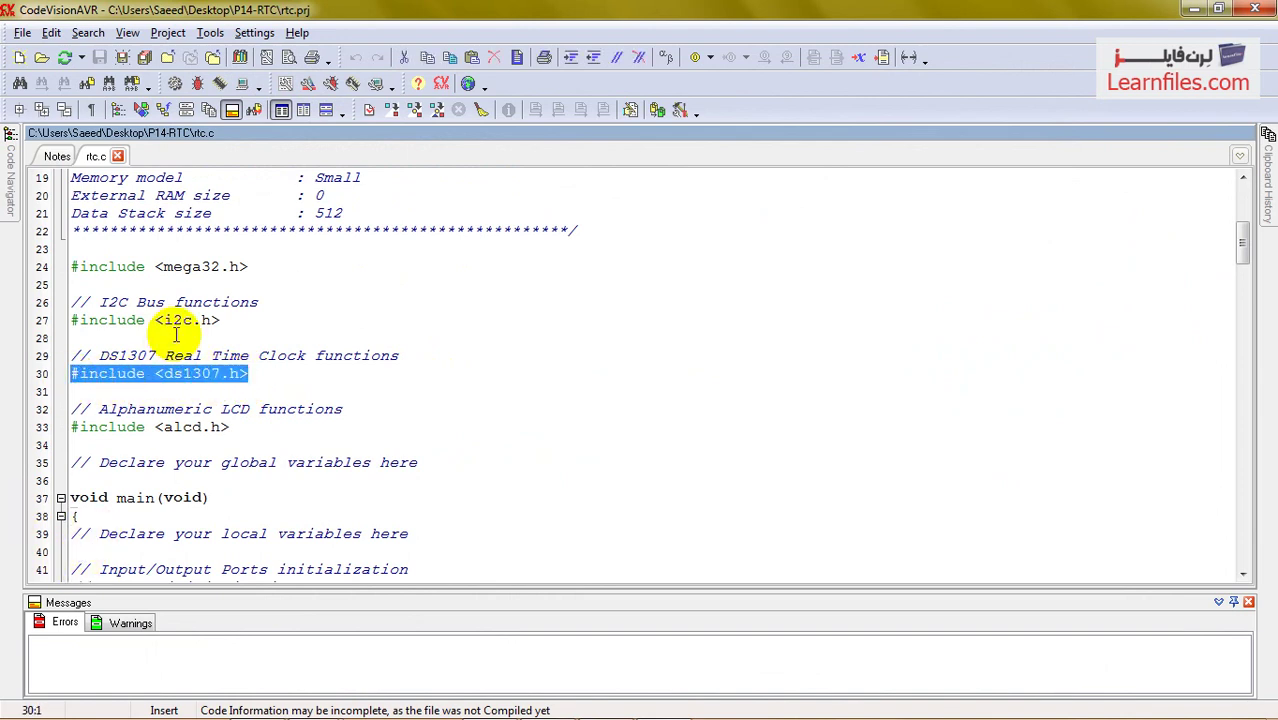
scroll(154, 380, down, 1)
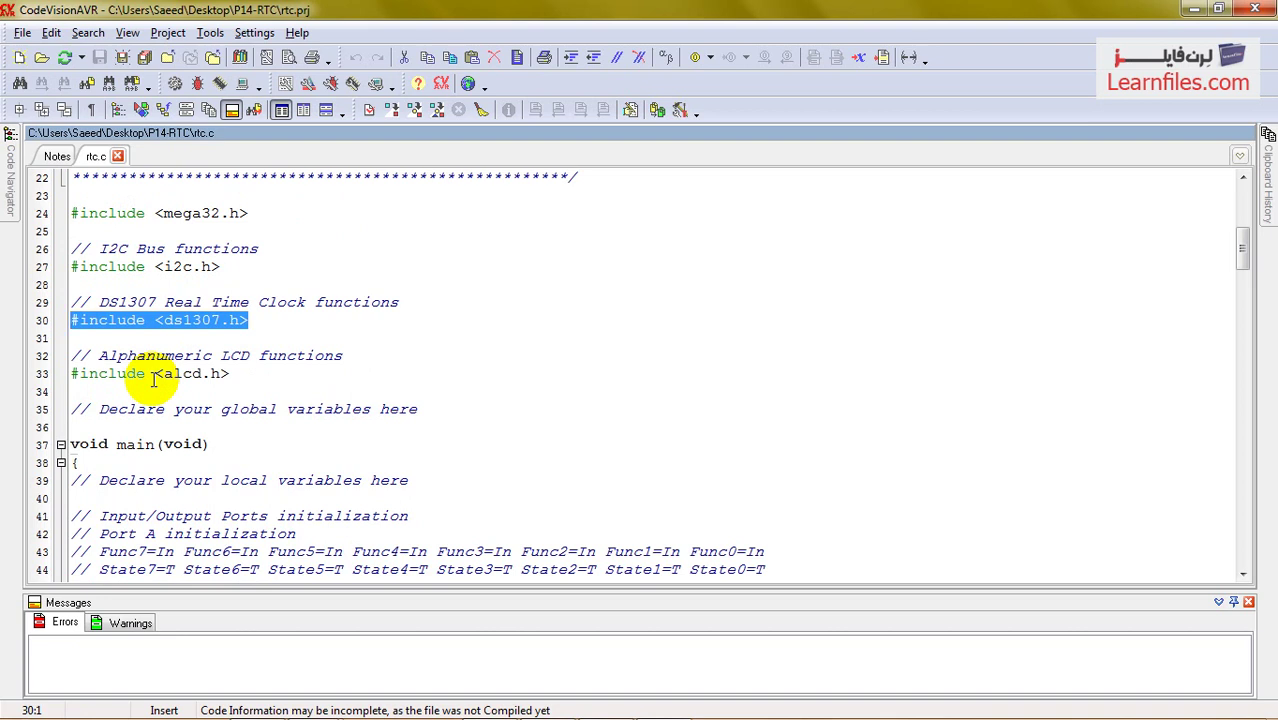
drag(251, 372, 67, 390)
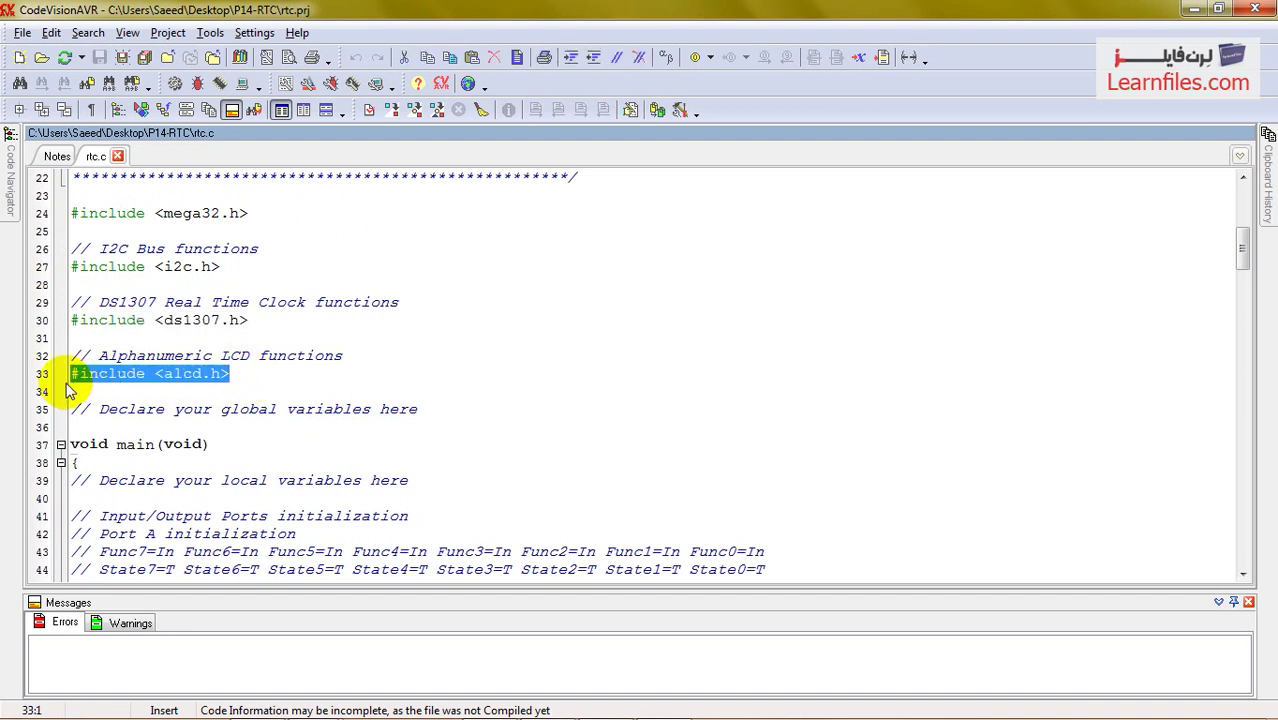
key(ctrl+c)
click(71, 338)
key(ctrl+v)
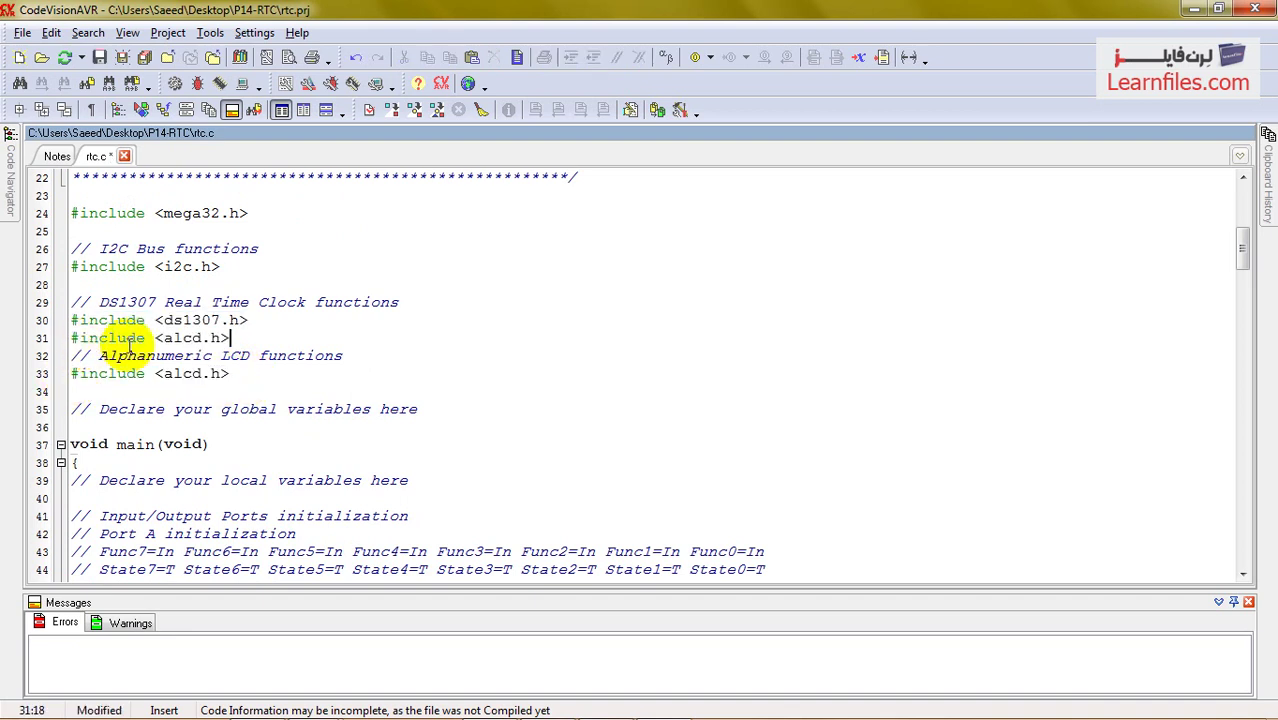
click(200, 338)
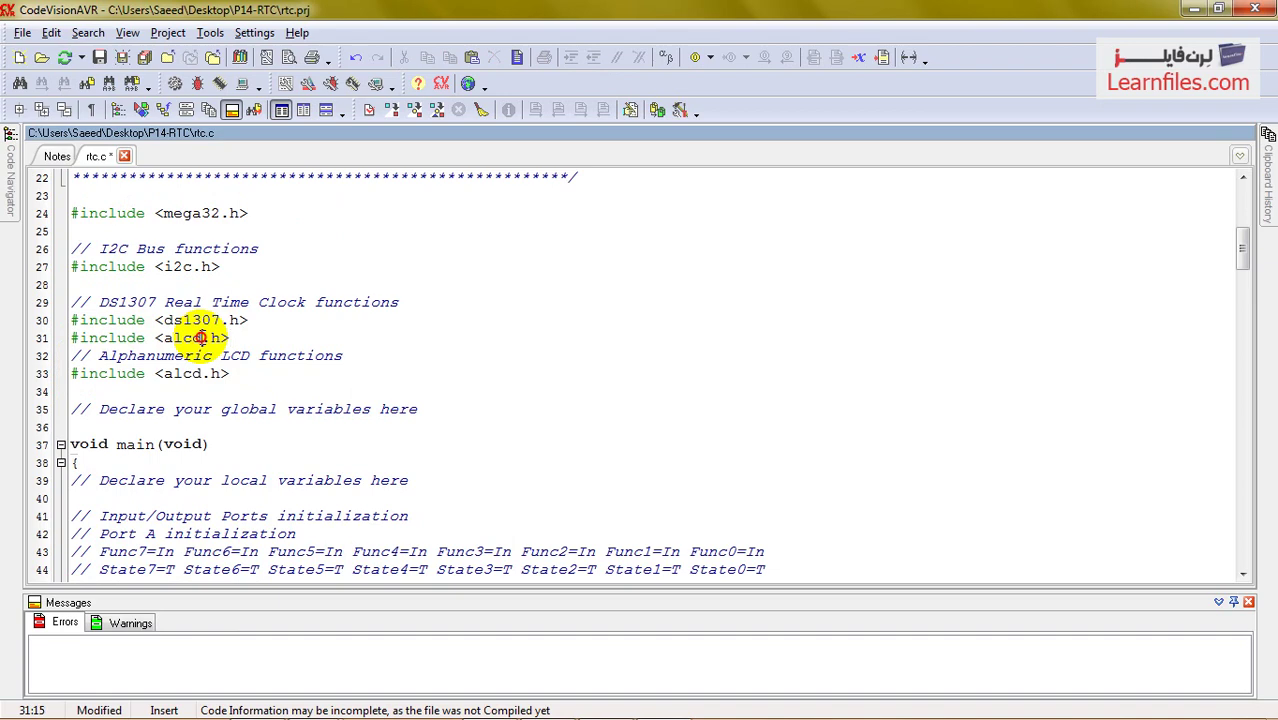
double_click(200, 338)
text(delay)
- Look through the generated main function, examining the I2C, DS1307 rtc_init and LCD initialization down to the while loop
scroll(358, 464, down, 2)
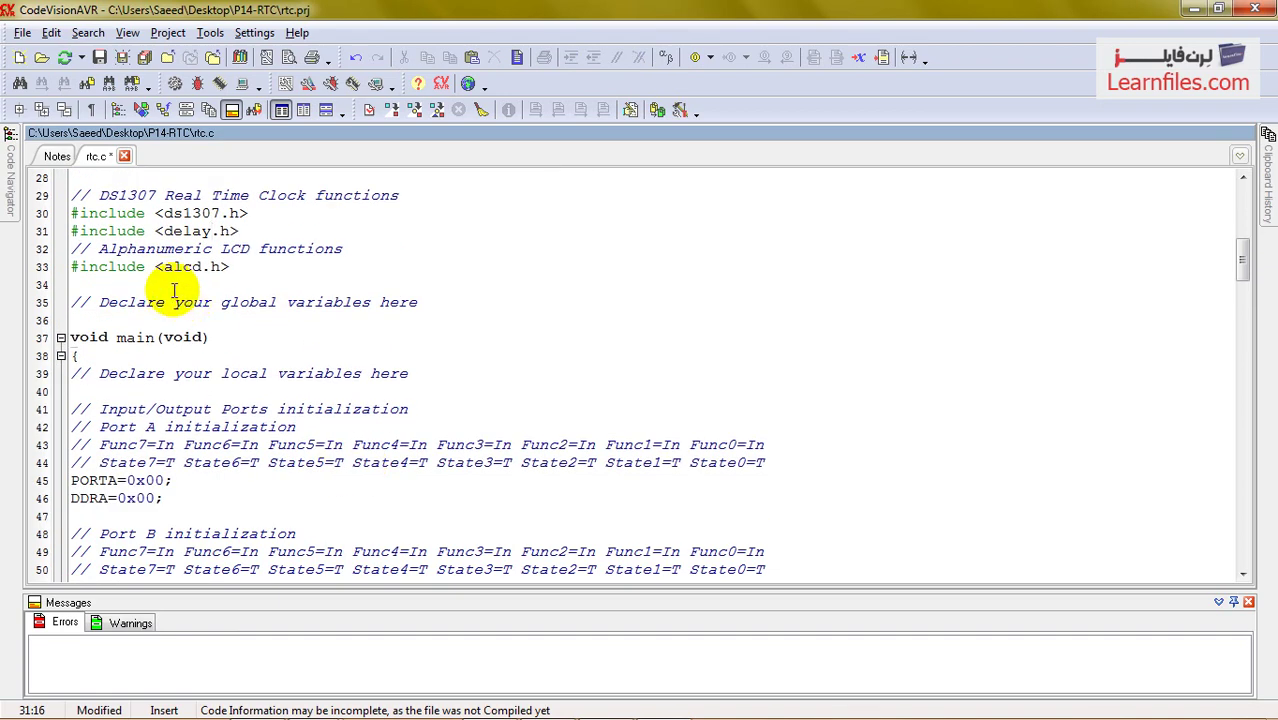
scroll(173, 290, down, 20)
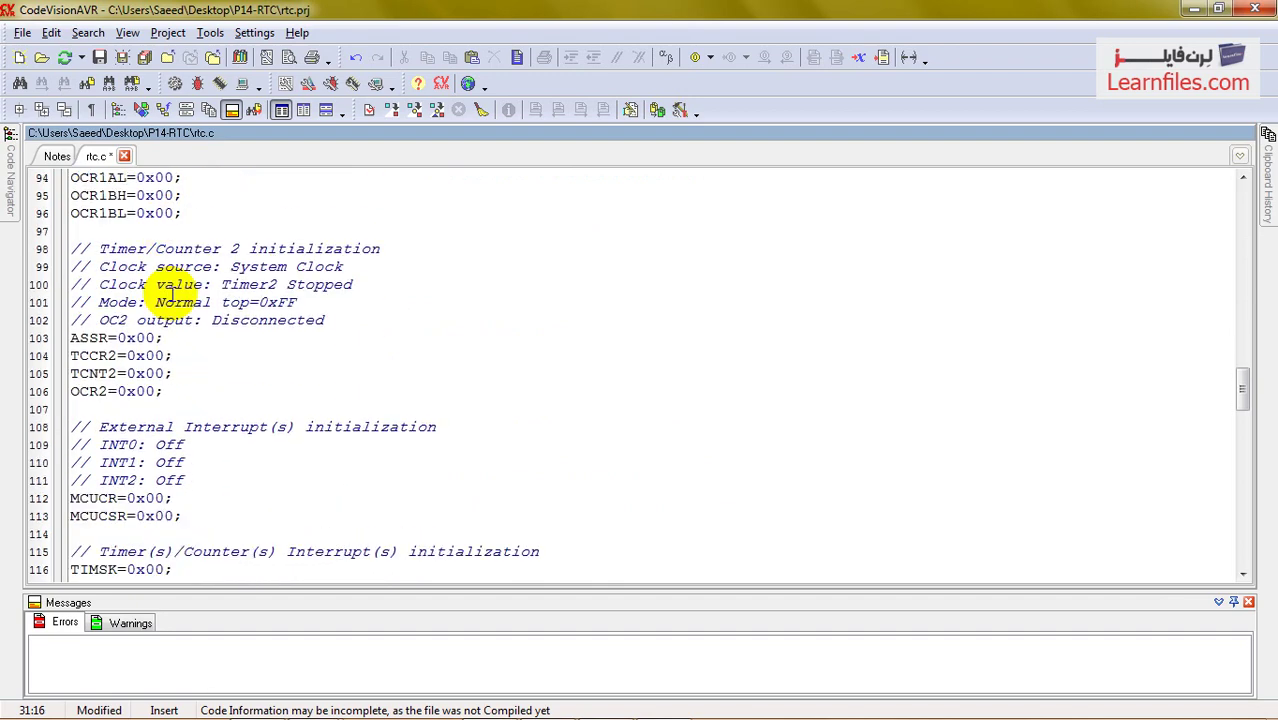
scroll(173, 290, down, 2)
scroll(172, 292, down, 12)
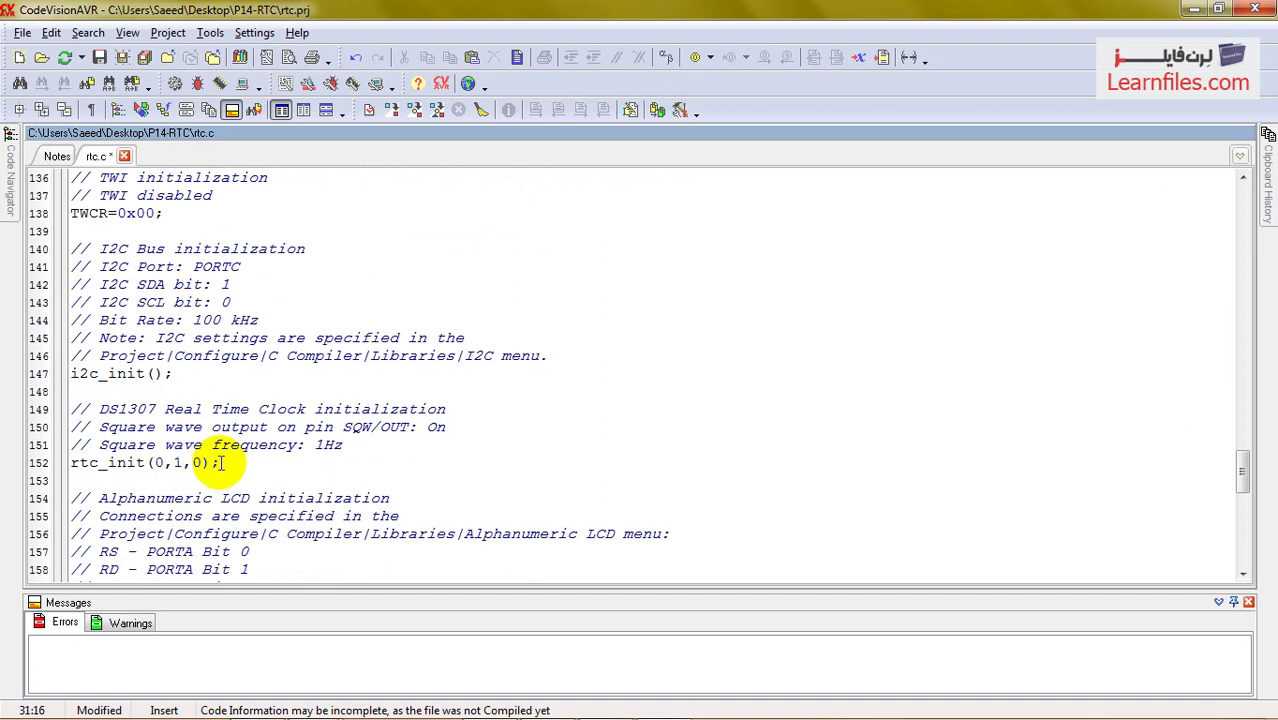
drag(222, 463, 70, 452)
scroll(190, 445, down, 2)
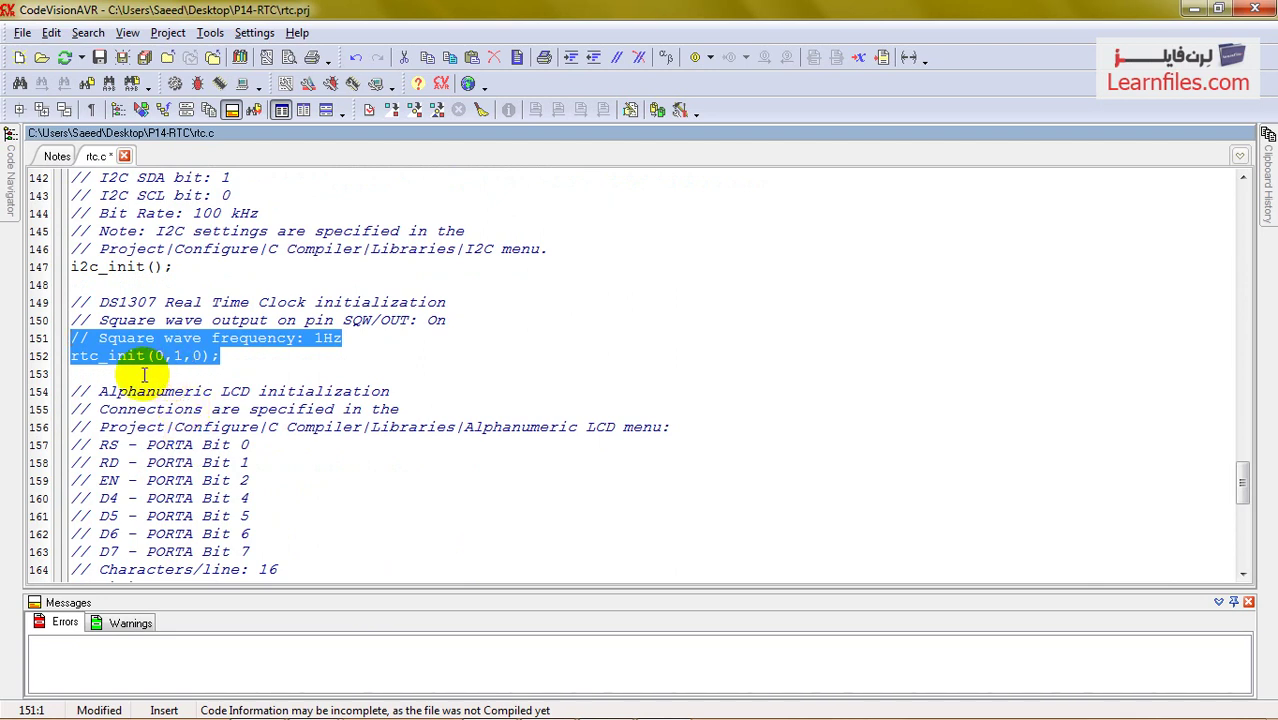
click(114, 372)
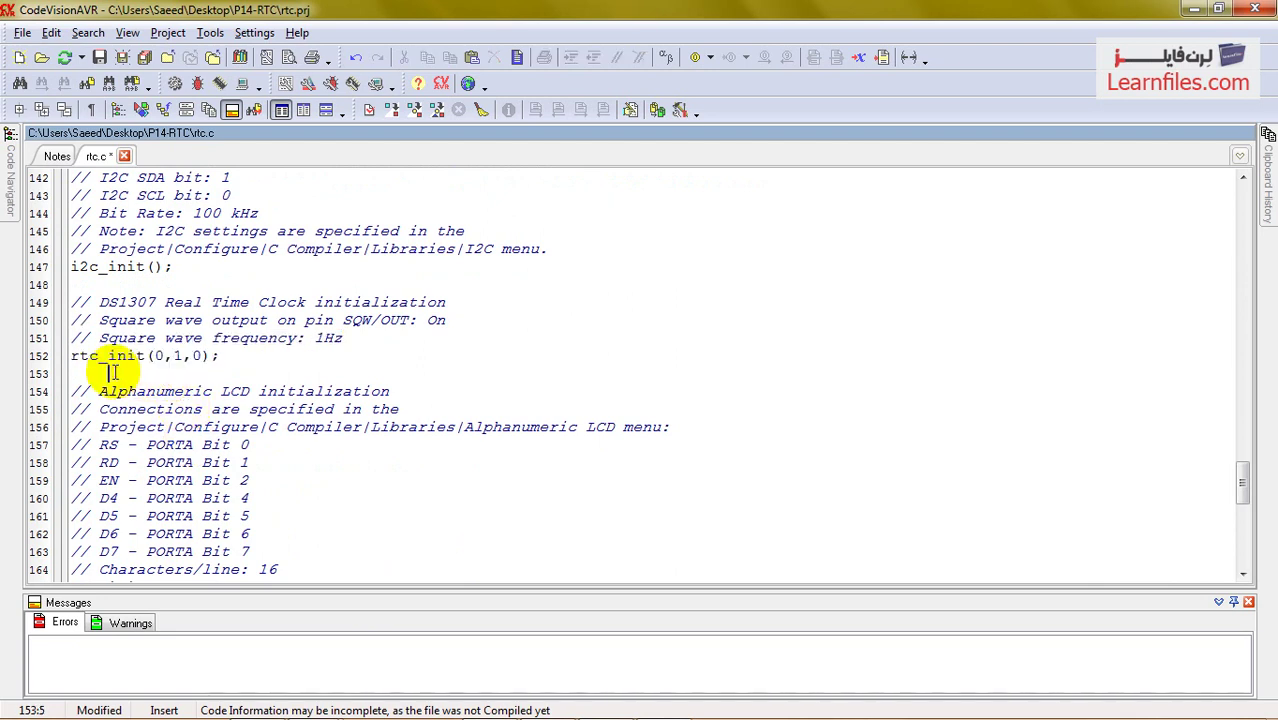
scroll(116, 368, down, 2)
scroll(116, 366, down, 1)
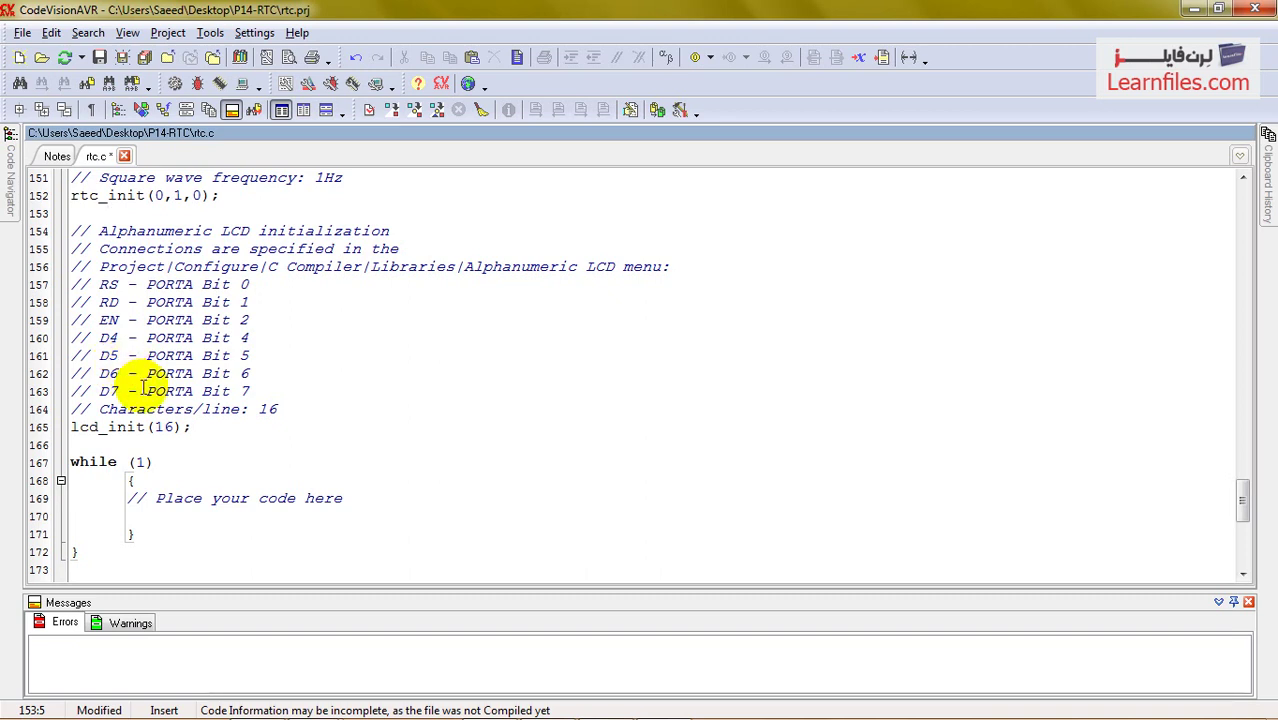
click(84, 445)
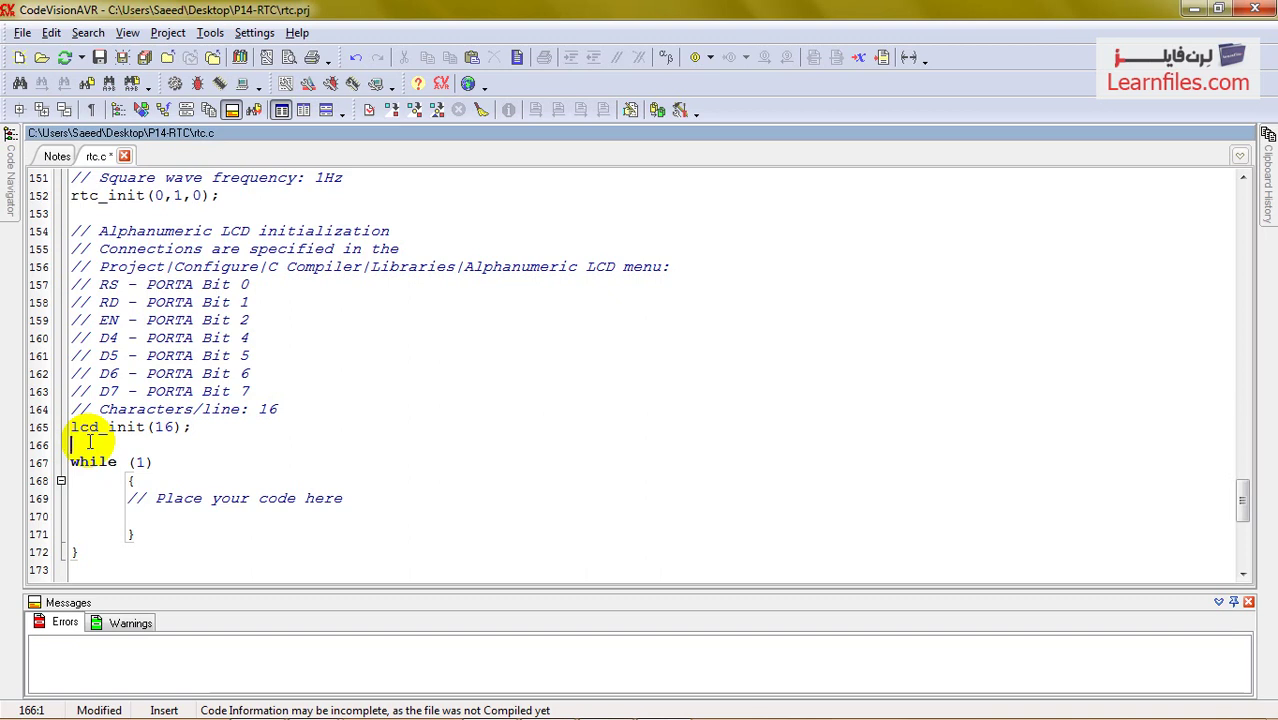
- Switch to the ds1307 schematic in ISIS Professional
mouse_move(316, 703)
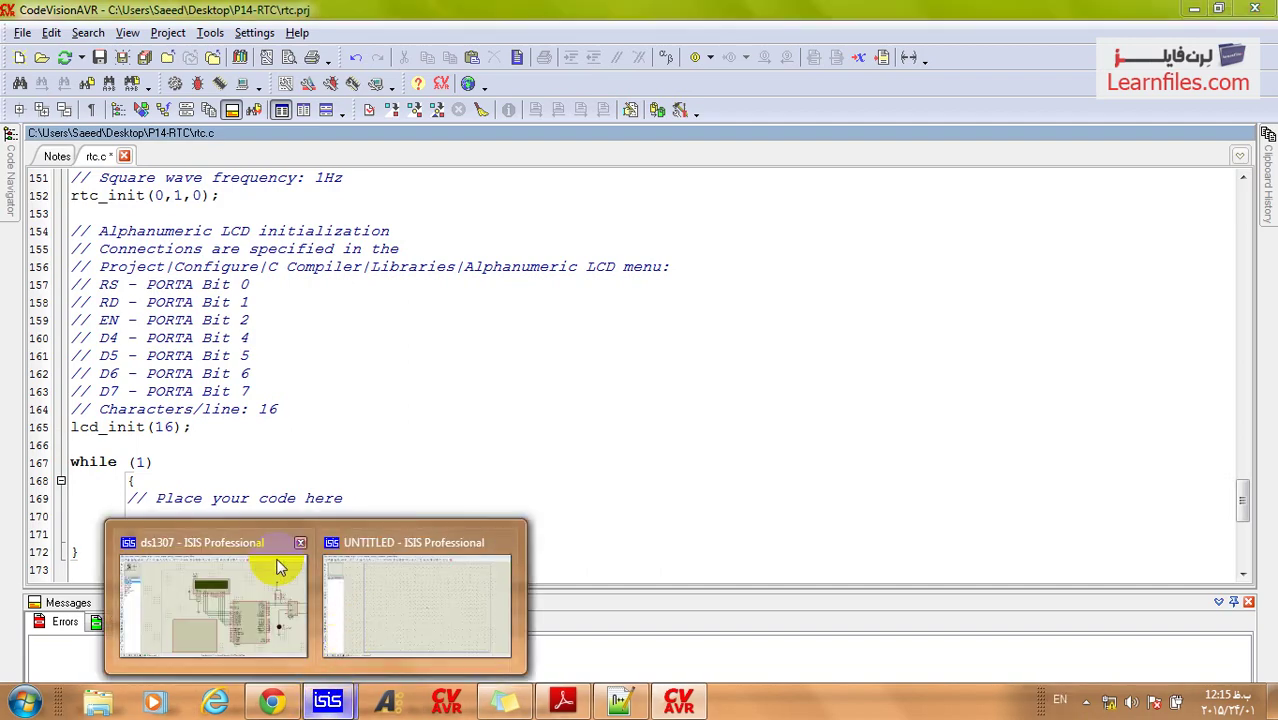